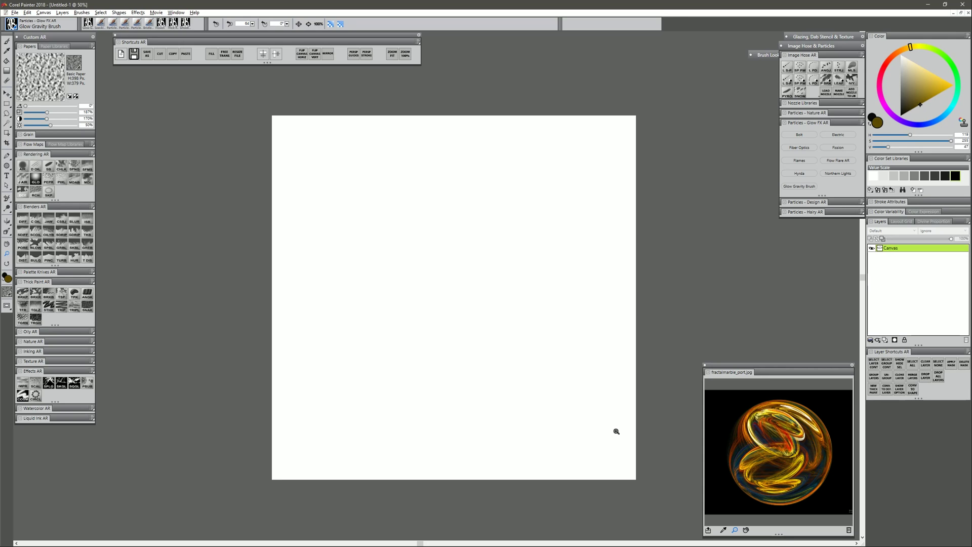
Fill the whole canvas with solid black using the Paint Bucket.
left_click_drag(920, 104, 901, 115)
left_click(6, 61)
left_click(380, 225)
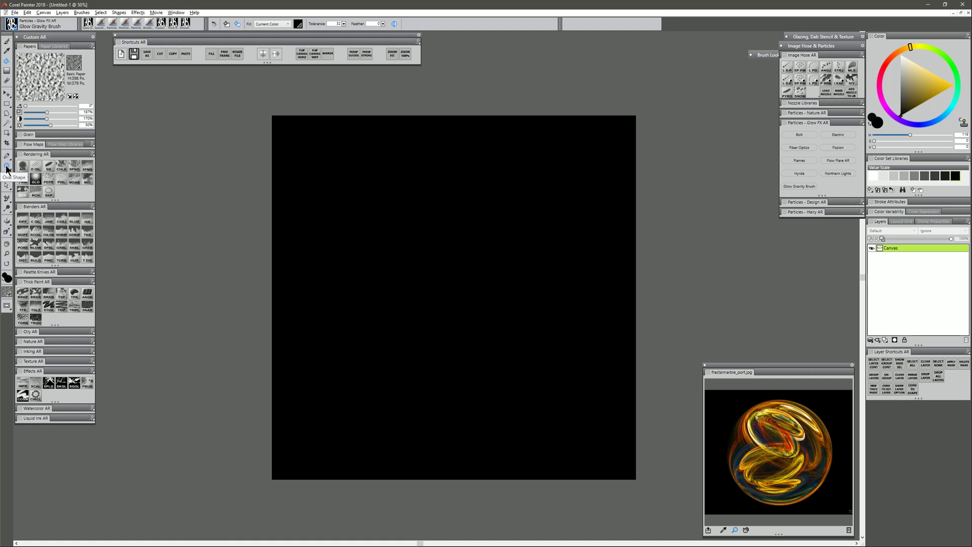
Draw a large circle filled dark gray with the Oval Shape tool and center it on the black canvas.
left_click_drag(7, 168, 29, 170)
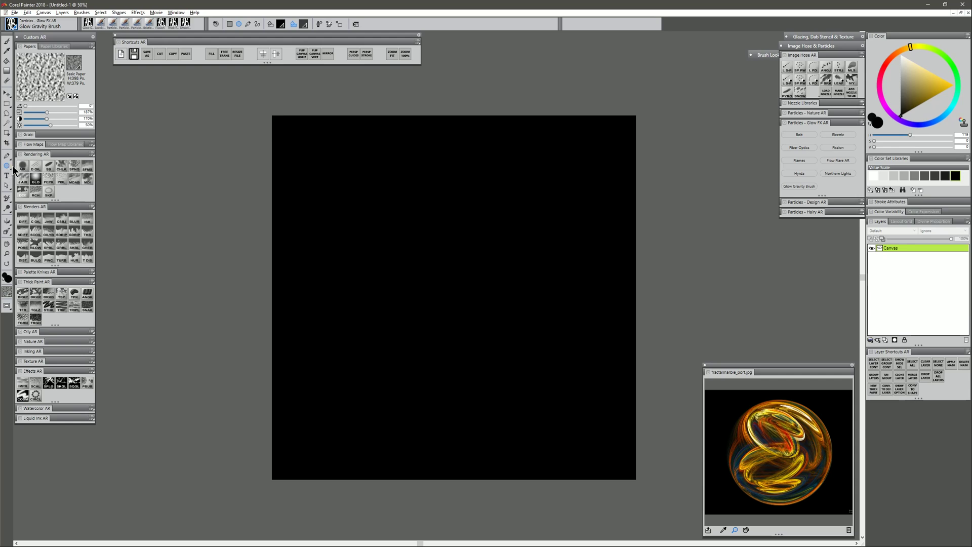
left_click(304, 24)
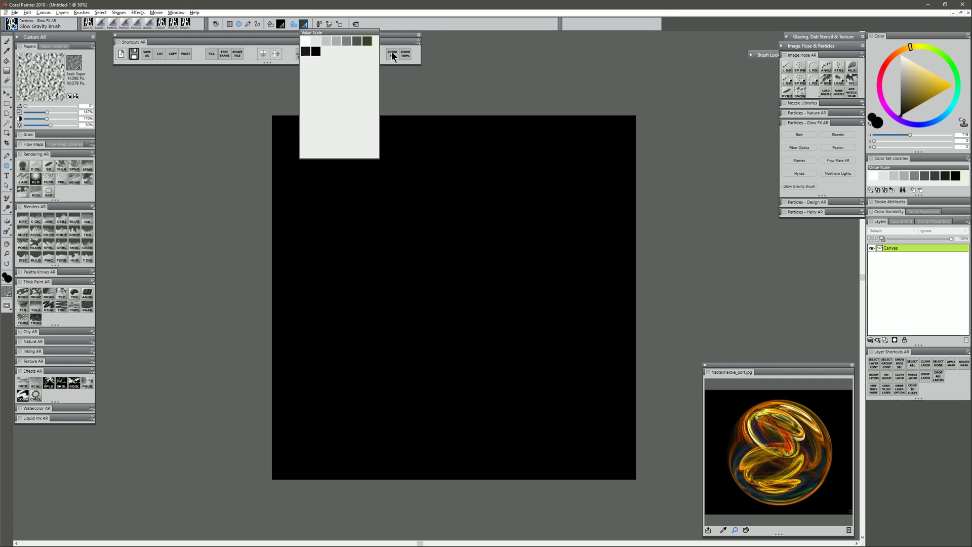
left_click_drag(304, 174, 664, 461)
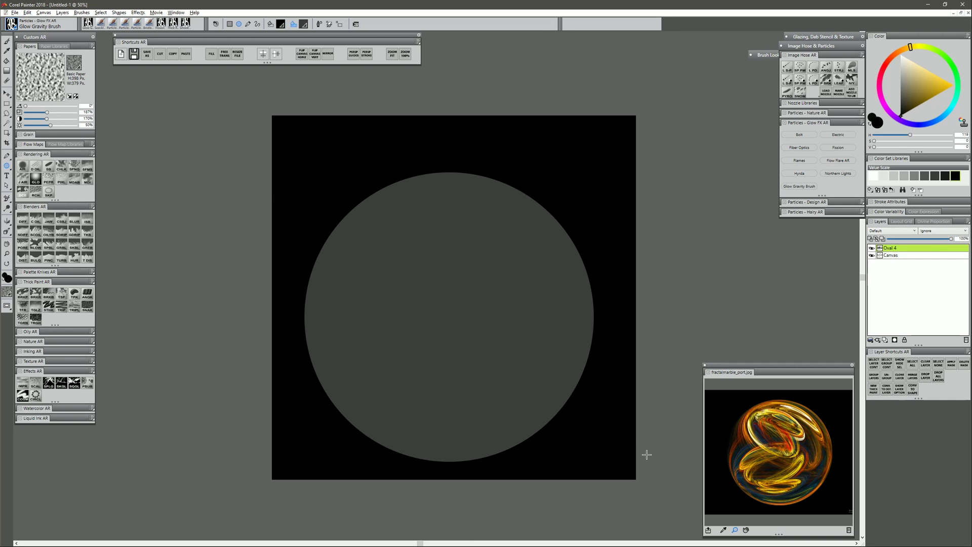
left_click(6, 93)
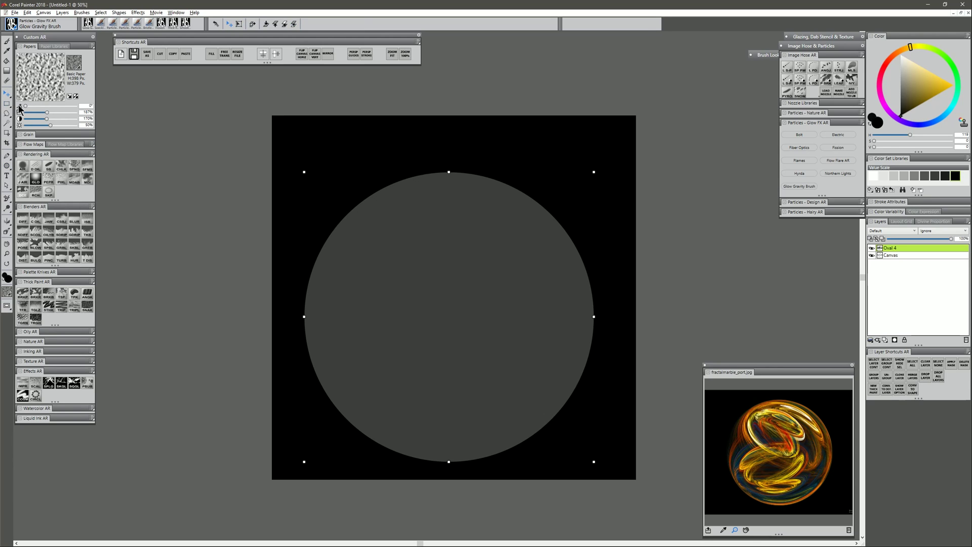
left_click_drag(462, 317, 469, 300)
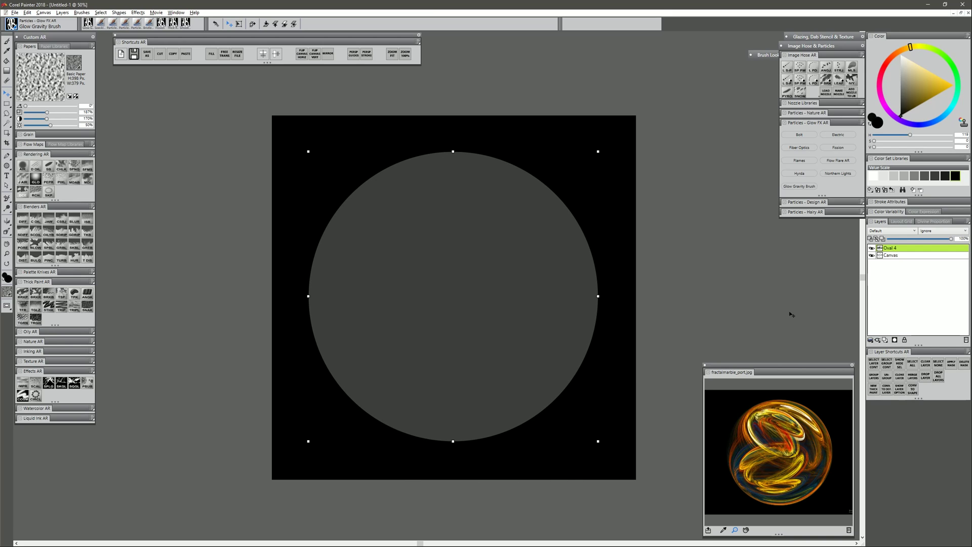
Rename the oval shape's layer as circle.
double_click(895, 250)
type("circle")
key("Return")
Load the circle layer's content as a selection with its marquee hidden, and reduce the layer's opacity.
left_click(875, 366)
left_click(898, 364)
left_click_drag(892, 238, 906, 238)
Add a new layer above the circle and name it yellow.
left_click(885, 340)
double_click(895, 248)
type("yellow")
key("Return")
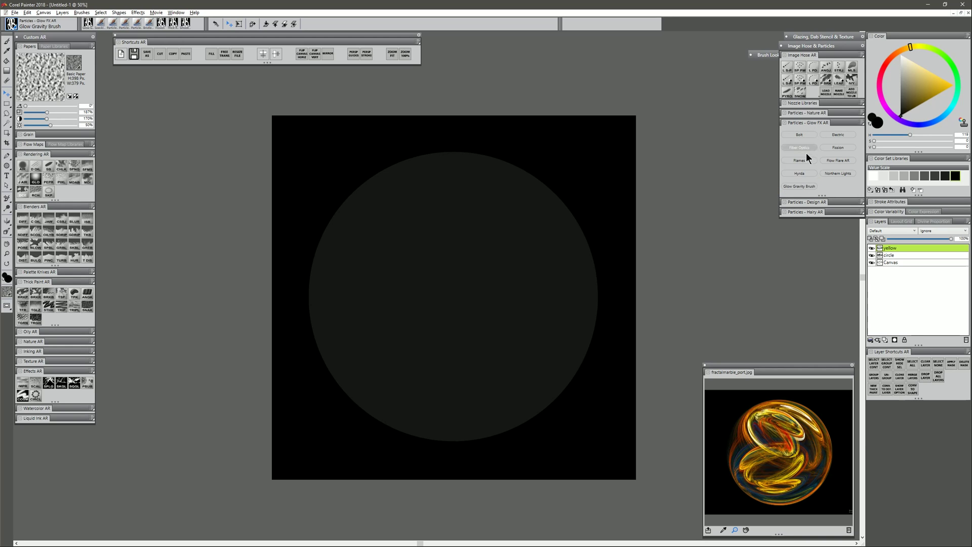
Choose the Glow Gravity Brush and set a very dark yellow-orange paint color.
left_click(802, 184)
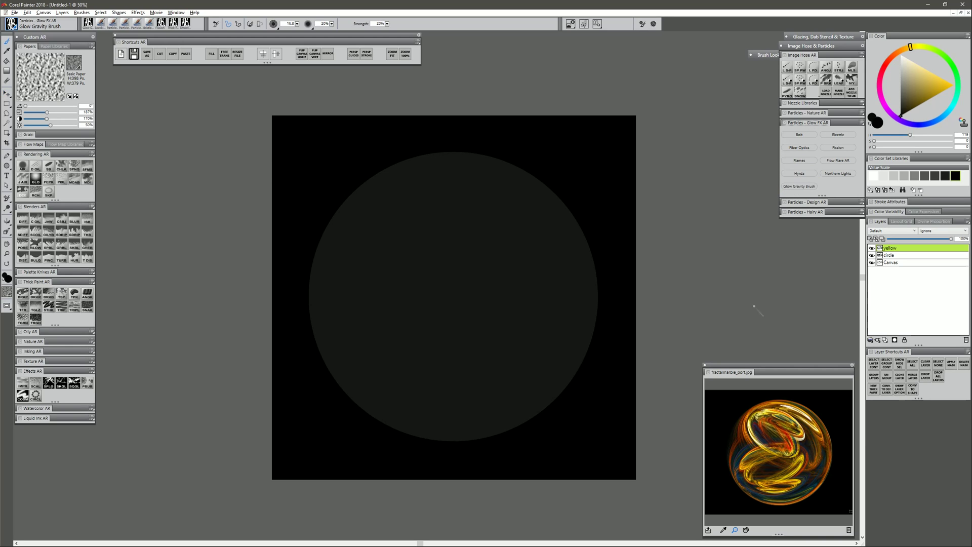
left_click(914, 109)
left_click_drag(915, 116, 913, 120)
left_click(904, 49)
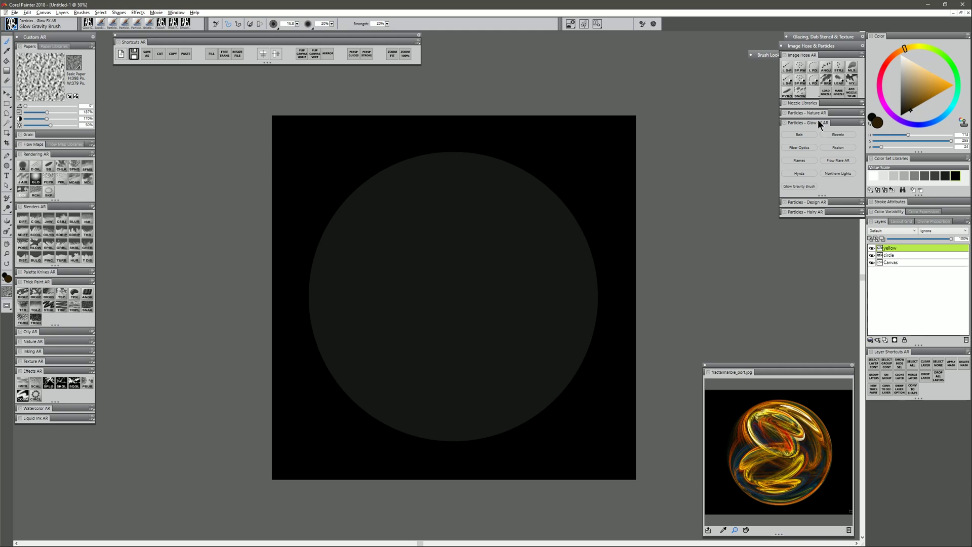
Try out glowing test strokes at different brush sizes inside the circle, undoing each of them.
mouse_move(438, 207)
left_mouse_down()
mouse_move(397, 296)
mouse_move(458, 265)
mouse_move(613, 431)
left_mouse_up()
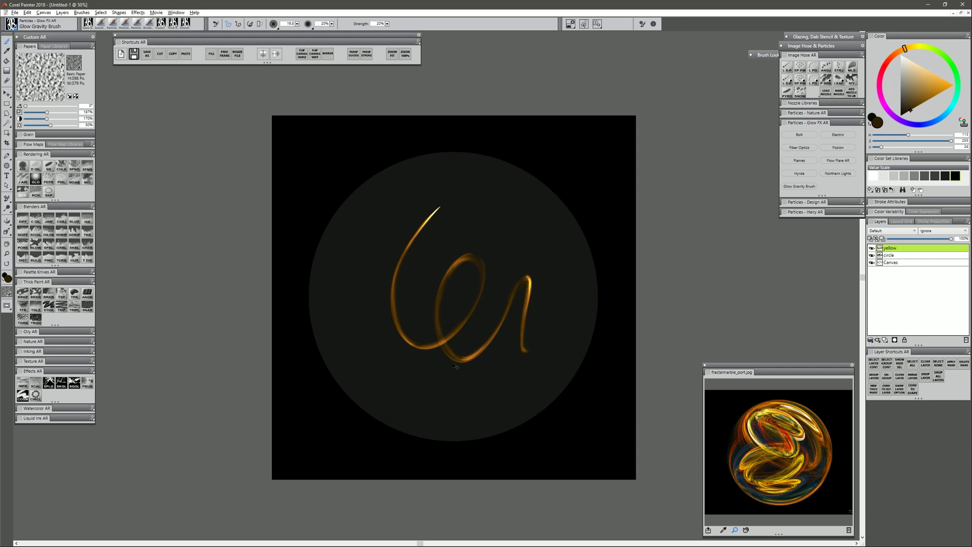
key("ctrl+z")
mouse_move(414, 205)
left_mouse_down()
mouse_move(378, 238)
mouse_move(388, 288)
mouse_move(488, 312)
mouse_move(402, 408)
mouse_move(552, 340)
left_mouse_up()
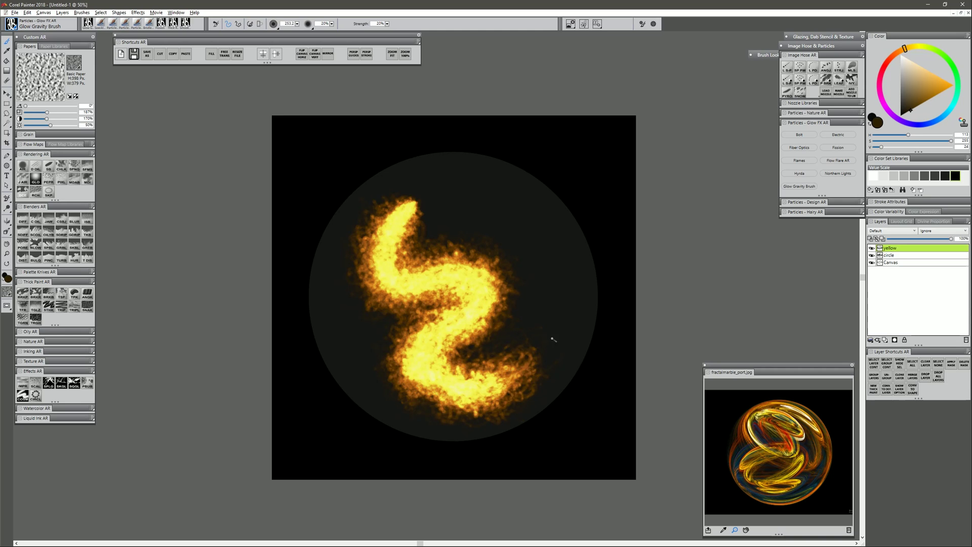
key("ctrl+z")
mouse_move(406, 197)
left_mouse_down()
mouse_move(344, 295)
mouse_move(392, 260)
mouse_move(403, 278)
mouse_move(401, 338)
mouse_move(428, 379)
mouse_move(468, 342)
left_mouse_up()
key("bracketright")
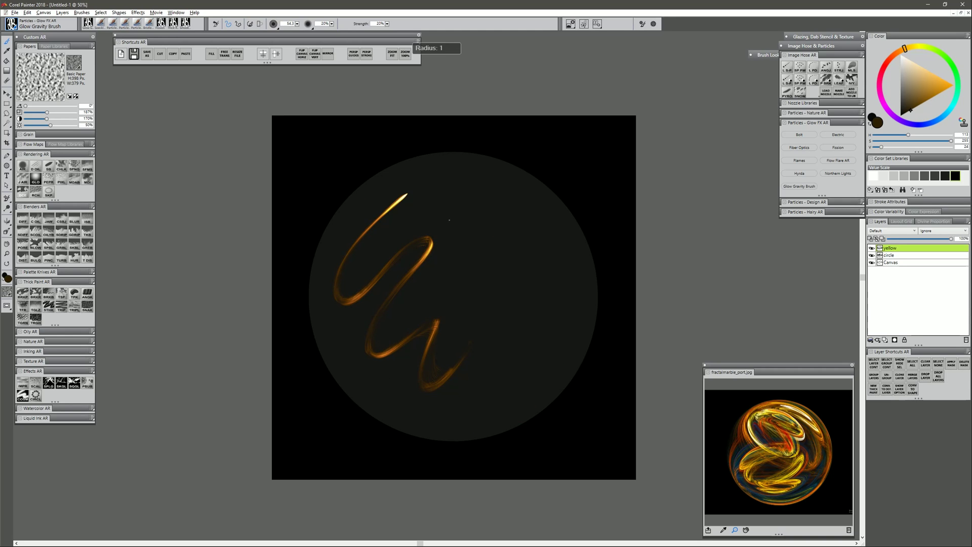
mouse_move(434, 220)
left_mouse_down()
mouse_move(469, 250)
mouse_move(551, 368)
left_mouse_up()
key("ctrl+z")
key("ctrl+z")
Paint thin, swirling yellow glow strokes across the circle and along its edge on the yellow layer.
mouse_move(396, 175)
left_mouse_down()
mouse_move(365, 196)
mouse_move(333, 281)
mouse_move(386, 369)
mouse_move(467, 403)
mouse_move(546, 377)
mouse_move(567, 340)
mouse_move(553, 247)
mouse_move(475, 203)
mouse_move(456, 156)
mouse_move(577, 228)
mouse_move(591, 307)
mouse_move(451, 426)
mouse_move(358, 374)
mouse_move(311, 312)
mouse_move(341, 211)
mouse_move(422, 155)
mouse_move(323, 293)
mouse_move(352, 398)
mouse_move(436, 445)
mouse_move(534, 403)
left_mouse_up()
mouse_move(578, 332)
left_mouse_down()
mouse_move(583, 248)
mouse_move(368, 202)
mouse_move(518, 205)
mouse_move(611, 300)
mouse_move(565, 304)
mouse_move(497, 413)
mouse_move(439, 304)
mouse_move(432, 192)
mouse_move(411, 349)
mouse_move(501, 436)
mouse_move(368, 299)
mouse_move(399, 218)
mouse_move(506, 373)
mouse_move(582, 286)
mouse_move(389, 181)
mouse_move(319, 346)
mouse_move(322, 372)
left_mouse_up()
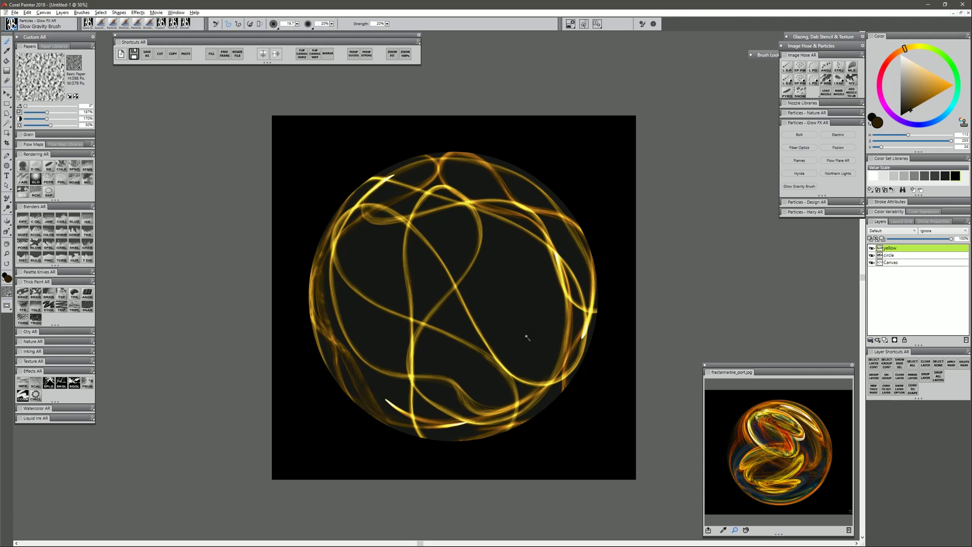
mouse_move(422, 427)
left_mouse_down()
mouse_move(407, 263)
mouse_move(491, 226)
mouse_move(400, 276)
mouse_move(413, 391)
mouse_move(471, 202)
mouse_move(406, 273)
mouse_move(420, 354)
mouse_move(411, 228)
mouse_move(463, 210)
mouse_move(347, 191)
mouse_move(498, 197)
mouse_move(592, 271)
mouse_move(471, 233)
mouse_move(591, 343)
mouse_move(447, 250)
mouse_move(614, 446)
left_mouse_up()
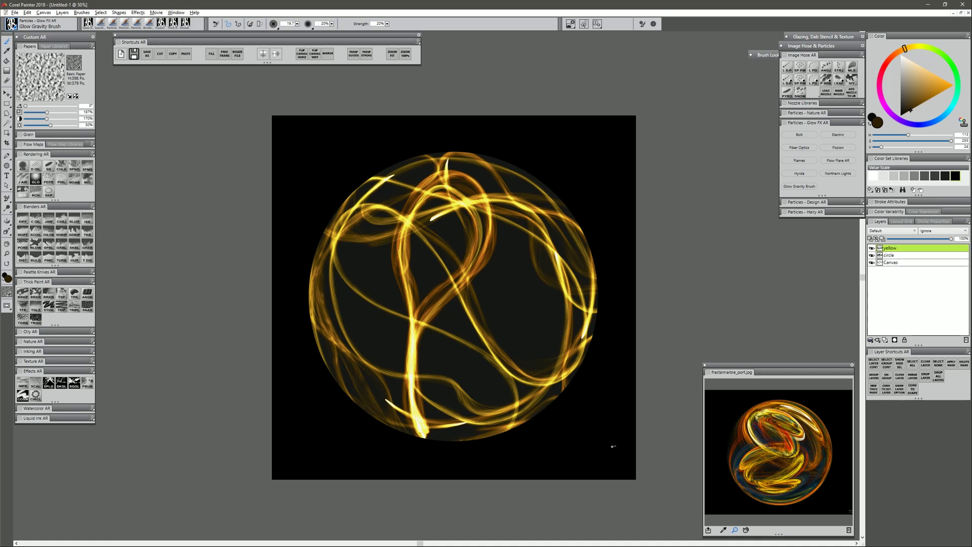
Paint swirling blue glow strokes inside the circle on a new layer named blue and move that layer beneath the yellow one.
left_click(886, 338)
left_click(929, 124)
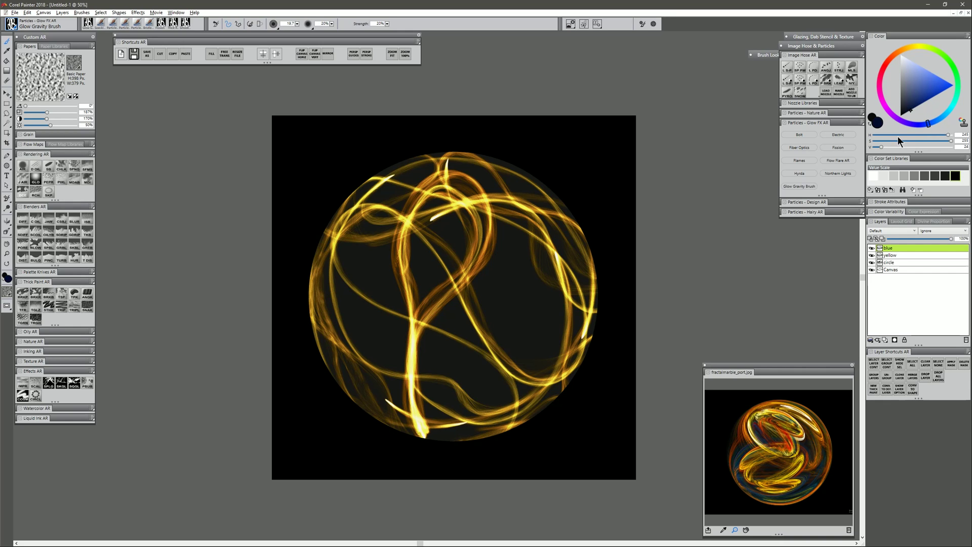
mouse_move(346, 279)
left_mouse_down()
mouse_move(430, 354)
mouse_move(385, 314)
mouse_move(365, 243)
mouse_move(531, 349)
left_mouse_up()
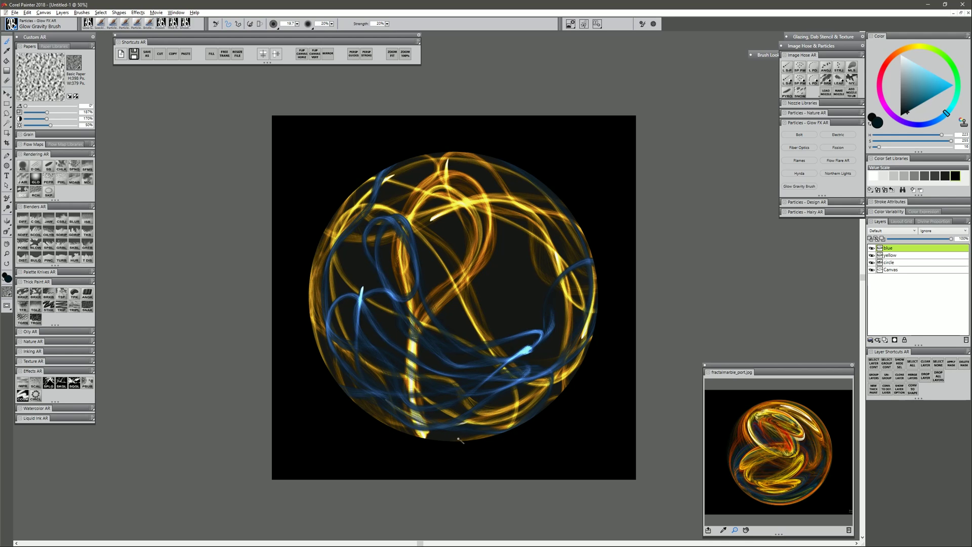
left_click_drag(898, 248, 898, 259)
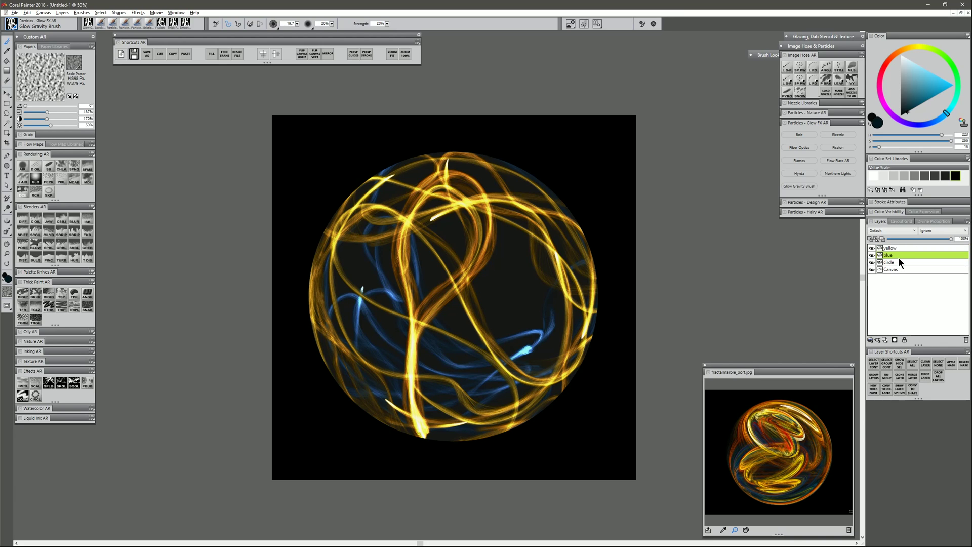
Try the blue layer above yellow with the Screen composite method, and restore Default and its place beneath yellow.
left_click_drag(901, 256, 901, 248)
left_click(890, 229)
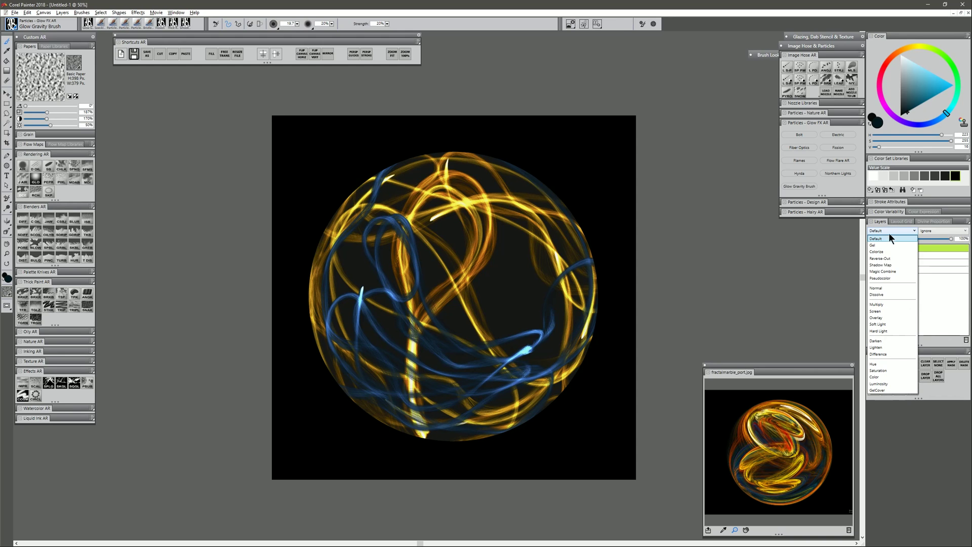
left_click(883, 311)
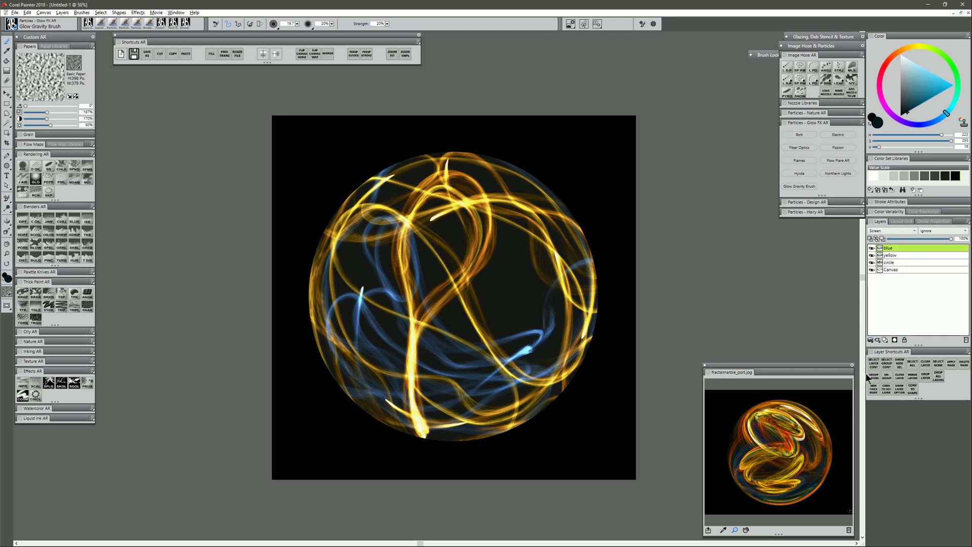
left_click(892, 230)
left_click(904, 239)
left_click_drag(895, 247, 892, 260)
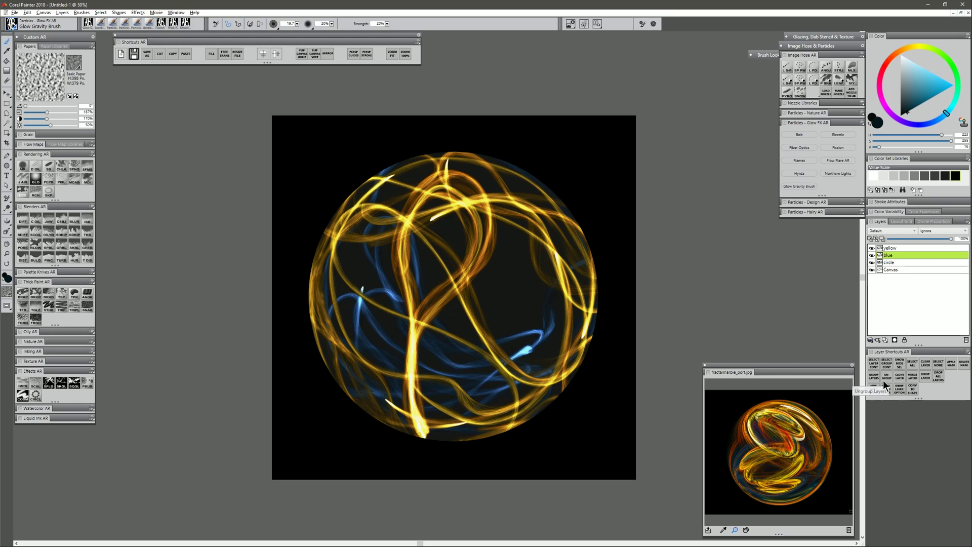
Add a new layer named orange above the yellow layer and choose a very dark orange paint color.
left_click(897, 247)
left_click(885, 340)
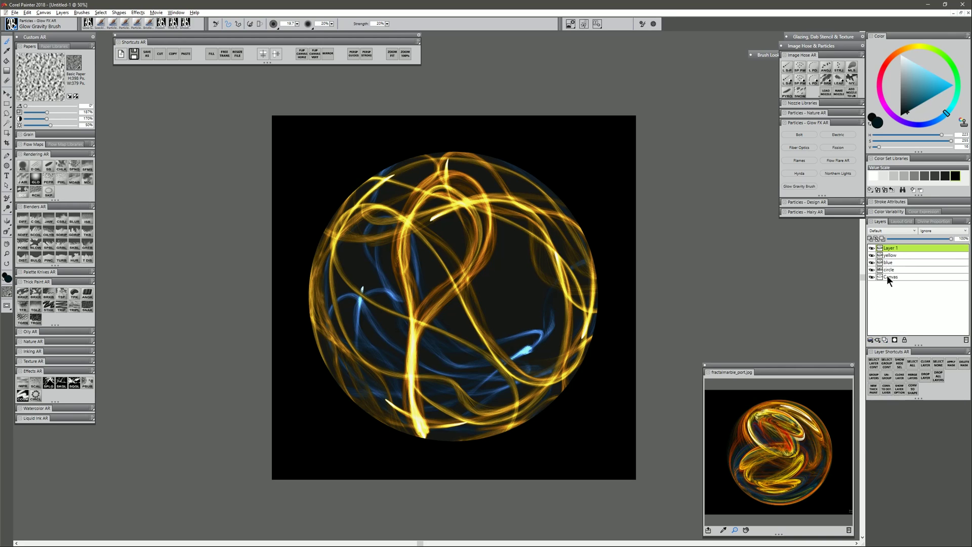
left_click(897, 53)
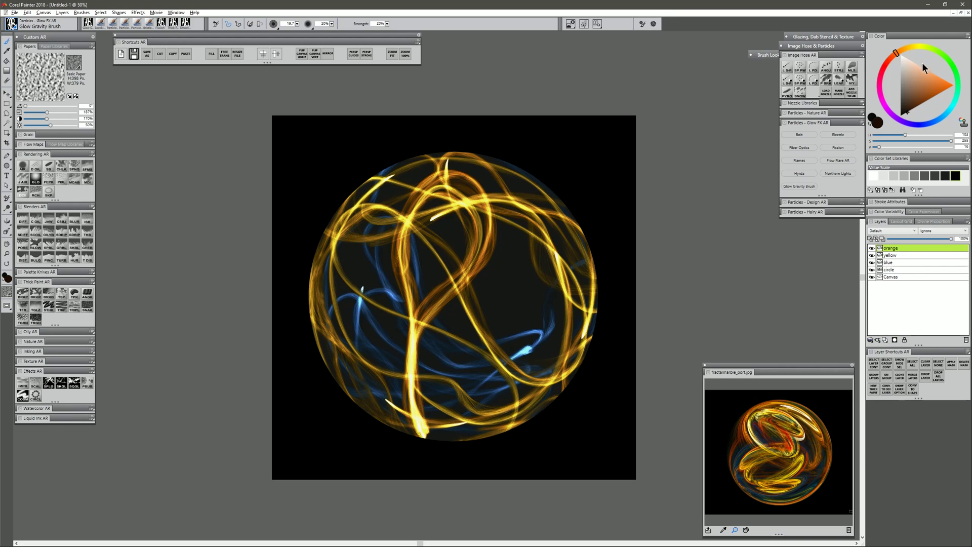
Paint orange glow strokes around the circle's rim, with loops near its upper center and lower edge.
mouse_move(534, 182)
left_mouse_down()
mouse_move(399, 165)
mouse_move(328, 225)
mouse_move(311, 298)
mouse_move(335, 380)
left_mouse_up()
mouse_move(506, 439)
left_mouse_down()
mouse_move(578, 350)
mouse_move(576, 225)
mouse_move(468, 158)
mouse_move(338, 209)
mouse_move(311, 276)
left_mouse_up()
mouse_move(584, 299)
left_mouse_down()
mouse_move(527, 409)
mouse_move(409, 415)
mouse_move(335, 314)
mouse_move(334, 337)
left_mouse_up()
mouse_move(413, 198)
left_mouse_down()
mouse_move(506, 326)
mouse_move(403, 207)
mouse_move(493, 248)
mouse_move(418, 168)
mouse_move(492, 249)
mouse_move(410, 185)
mouse_move(459, 172)
mouse_move(485, 259)
mouse_move(416, 168)
mouse_move(458, 261)
mouse_move(462, 161)
mouse_move(462, 174)
left_mouse_up()
mouse_move(396, 171)
left_mouse_down()
mouse_move(322, 256)
mouse_move(319, 352)
left_mouse_up()
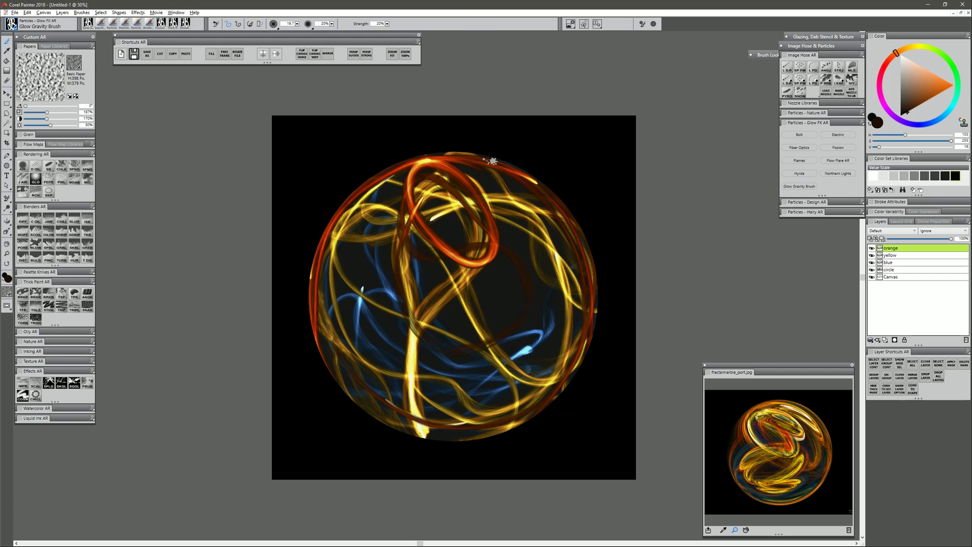
mouse_move(520, 177)
left_mouse_down()
mouse_move(586, 245)
mouse_move(590, 354)
left_mouse_up()
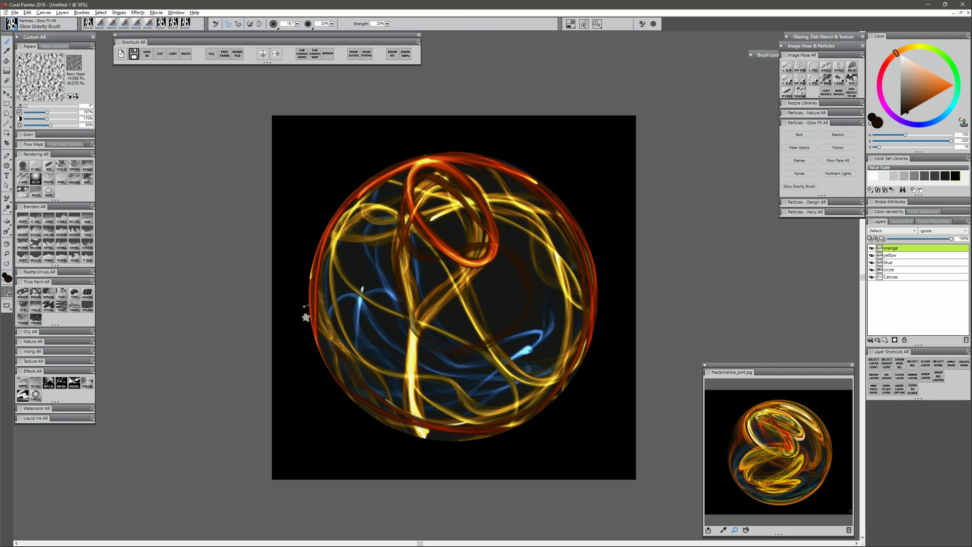
mouse_move(325, 261)
left_mouse_down()
mouse_move(452, 423)
mouse_move(428, 434)
mouse_move(334, 253)
left_mouse_up()
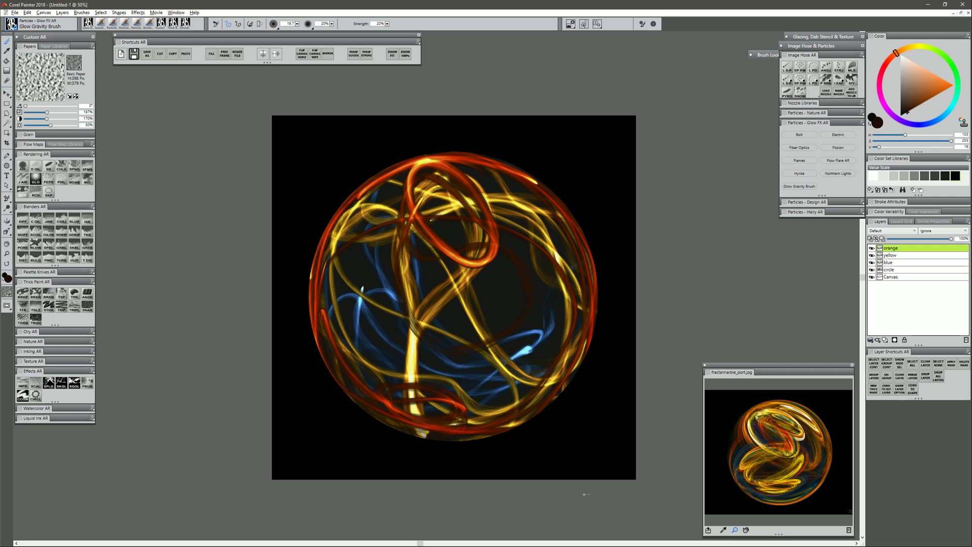
Paint a glowing red ring in the marble's upper center on a new layer named red.
left_click(886, 72)
left_click(886, 341)
double_click(892, 248)
type("red")
key("Return")
mouse_move(432, 220)
left_mouse_down()
mouse_move(498, 212)
mouse_move(508, 238)
mouse_move(472, 314)
mouse_move(501, 218)
mouse_move(488, 210)
mouse_move(510, 232)
left_mouse_up()
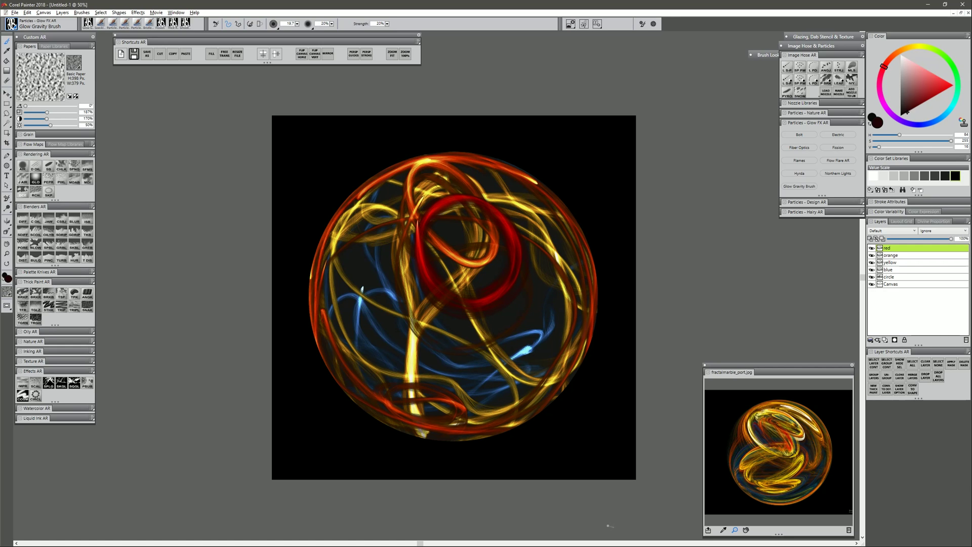
Paint green glow swirls through the marble's upper center and lower part on a new layer named green.
left_click(886, 340)
double_click(892, 249)
type("green")
key("Return")
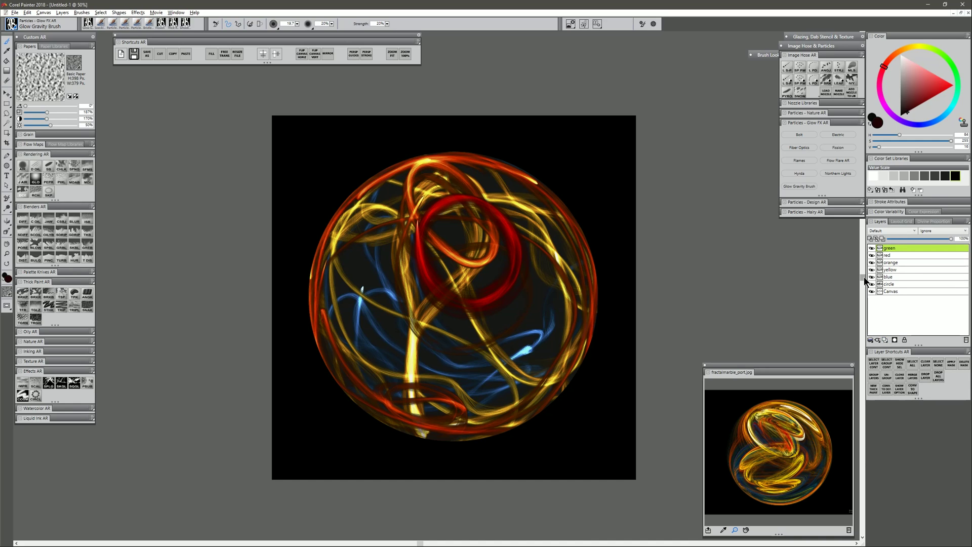
left_click(959, 99)
mouse_move(470, 196)
left_mouse_down()
mouse_move(422, 212)
mouse_move(416, 183)
mouse_move(464, 200)
mouse_move(442, 180)
mouse_move(406, 193)
mouse_move(454, 175)
mouse_move(431, 203)
mouse_move(409, 190)
mouse_move(486, 209)
mouse_move(465, 282)
mouse_move(418, 248)
mouse_move(506, 252)
mouse_move(439, 289)
mouse_move(534, 375)
mouse_move(503, 408)
mouse_move(465, 425)
mouse_move(520, 363)
mouse_move(496, 412)
mouse_move(474, 374)
mouse_move(532, 400)
mouse_move(453, 400)
mouse_move(559, 374)
left_mouse_up()
mouse_move(401, 319)
left_mouse_down()
mouse_move(484, 301)
mouse_move(431, 192)
left_mouse_up()
Paint white glowing loops in the marble's upper half on a new layer named white, using a bright yellow paint color.
left_click(885, 341)
double_click(894, 249)
type("white")
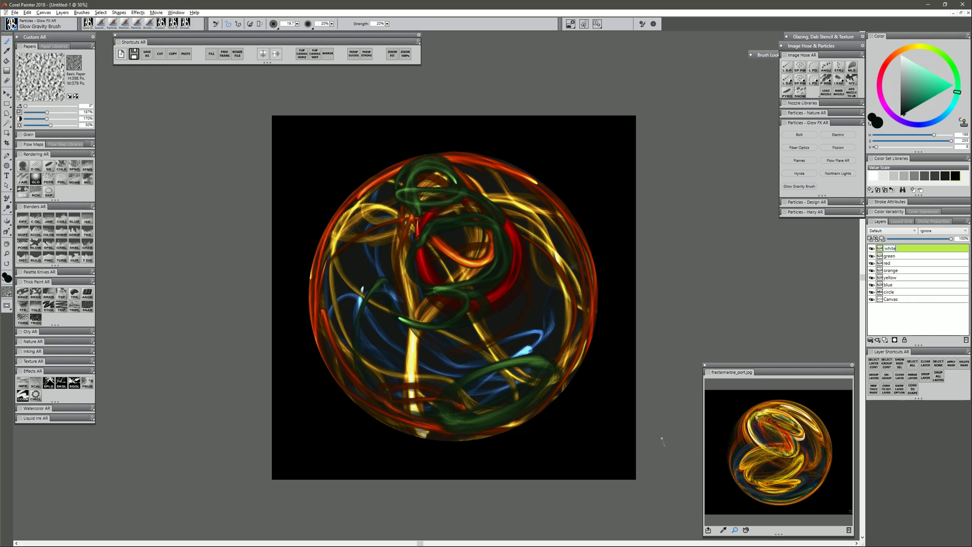
key("Return")
left_click(946, 81)
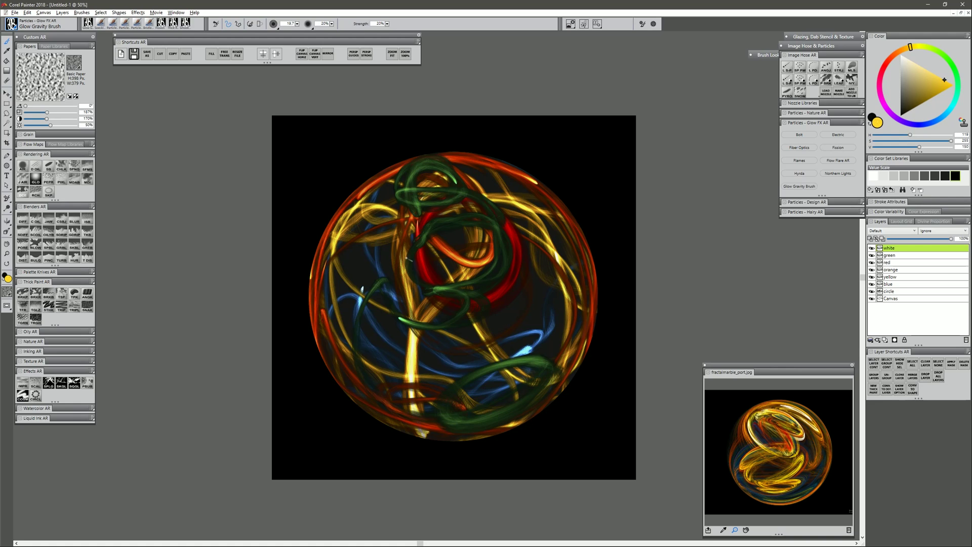
left_click_drag(488, 183, 437, 178)
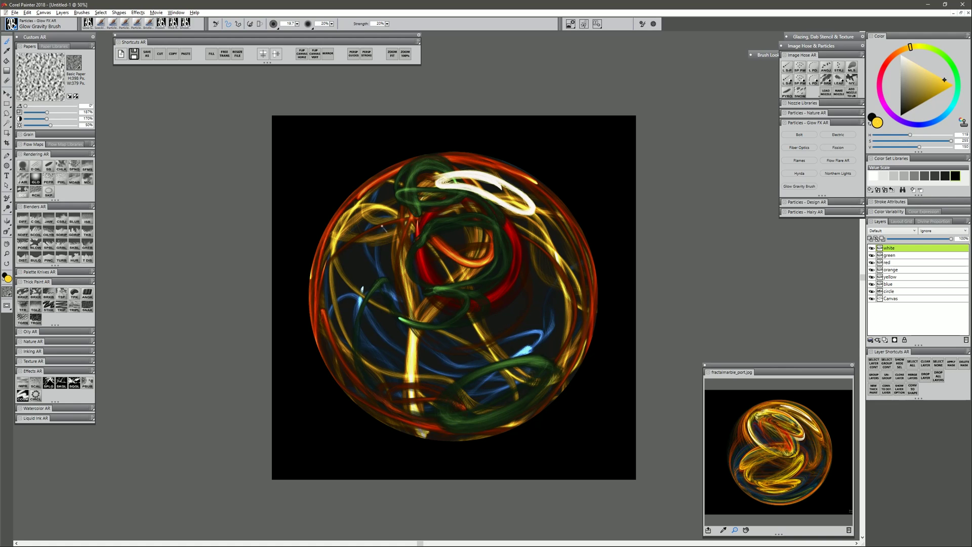
mouse_move(412, 215)
left_mouse_down()
mouse_move(405, 296)
mouse_move(456, 276)
mouse_move(494, 230)
left_mouse_up()
mouse_move(474, 165)
left_mouse_down()
mouse_move(424, 180)
mouse_move(499, 219)
left_mouse_up()
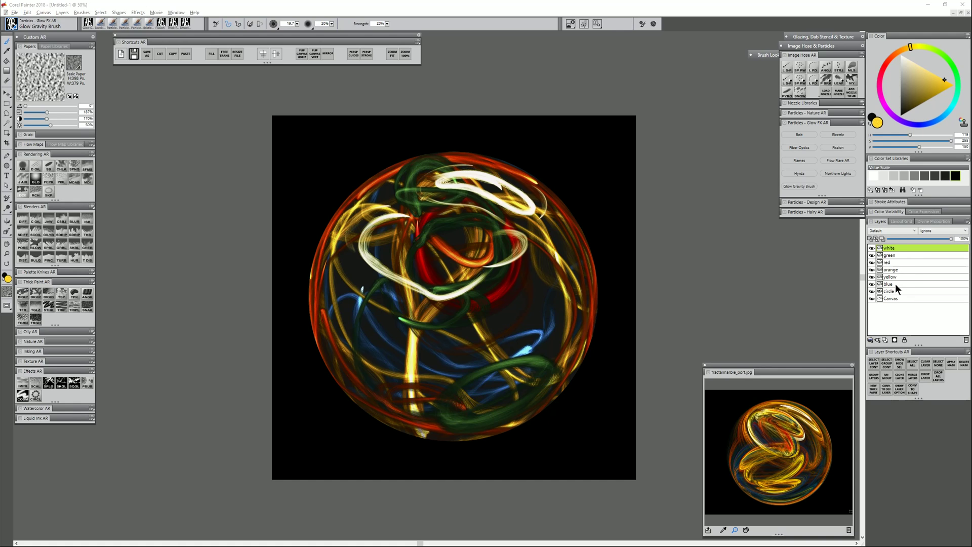
Save the painting as marble1 in Painter RIFF format in the marble folder, and run Save As there once more.
left_click(146, 53)
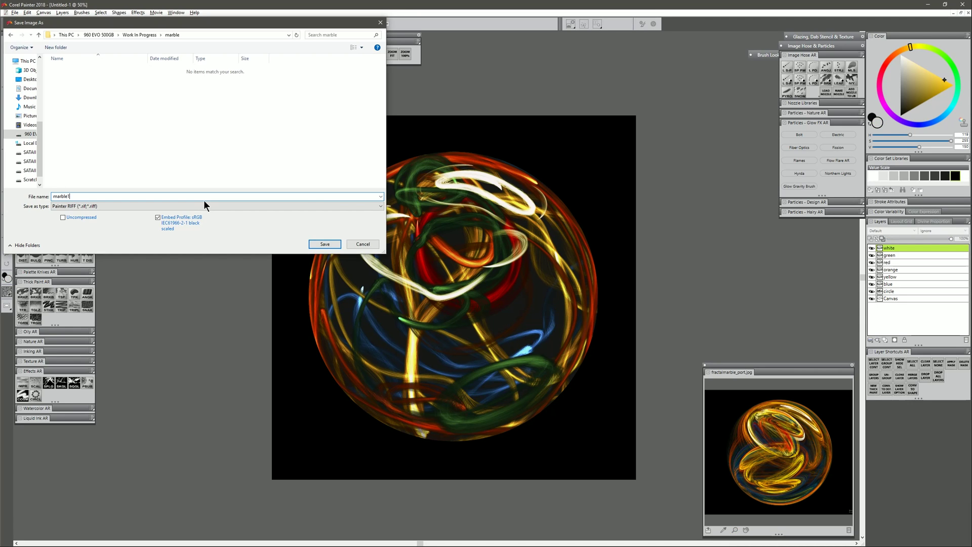
left_click(325, 244)
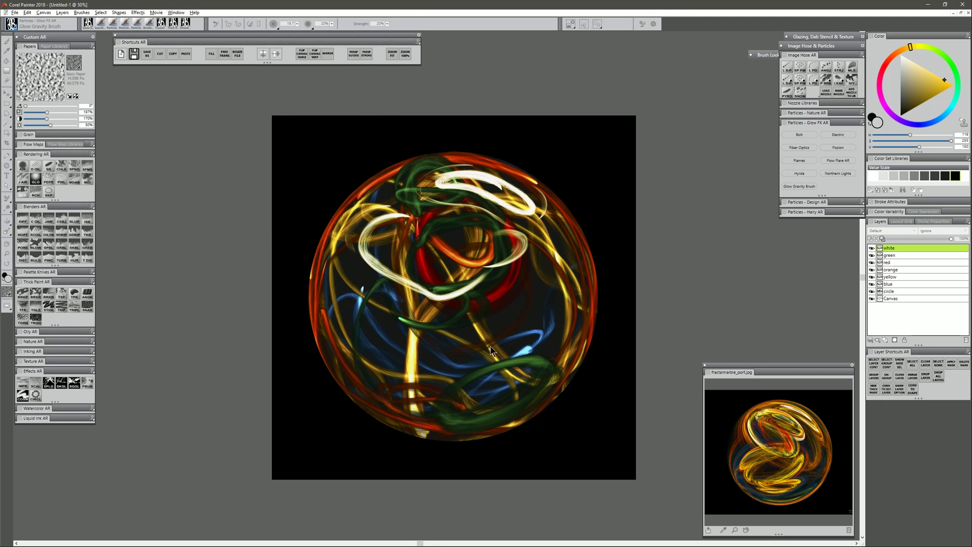
left_click(145, 53)
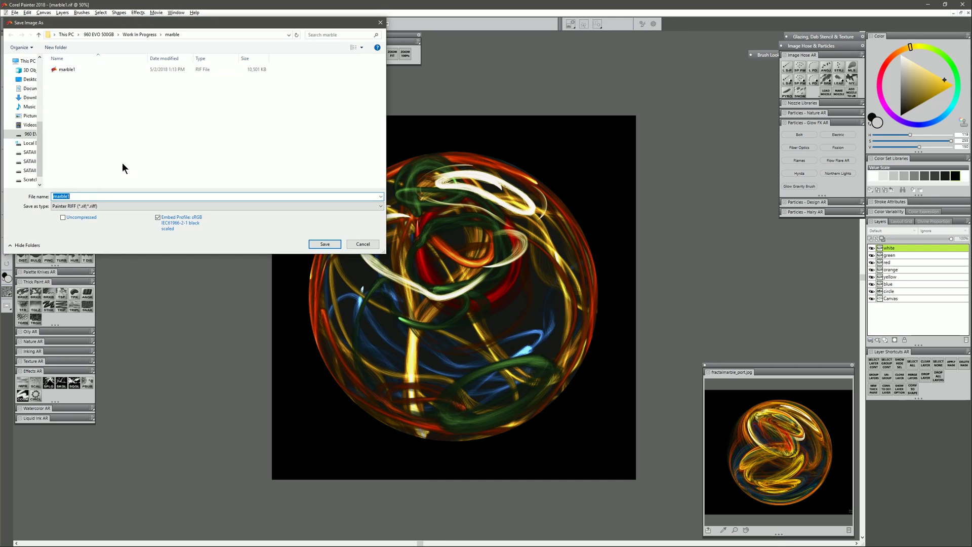
key("Return")
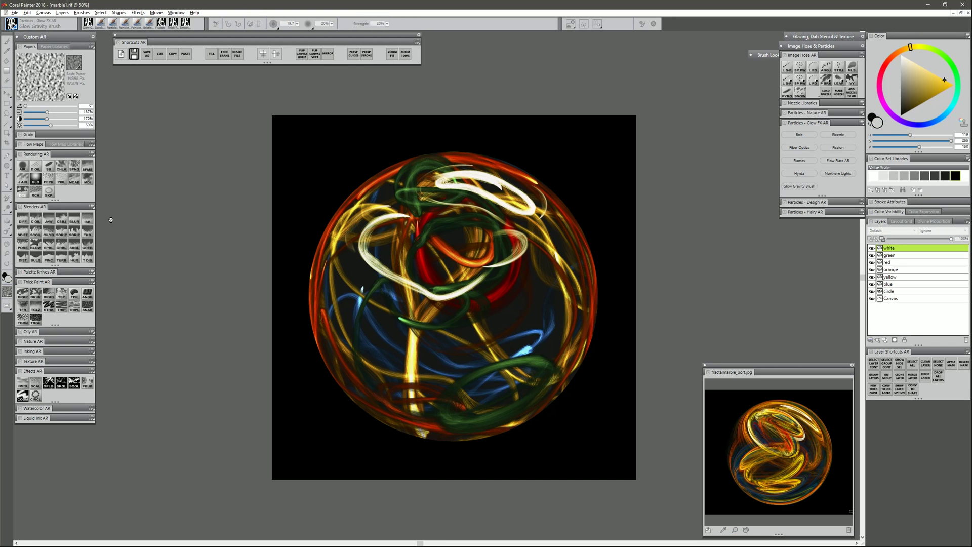
Merge the color layers from white down to blue into one layer and name it colors.
left_click(896, 283, "shift")
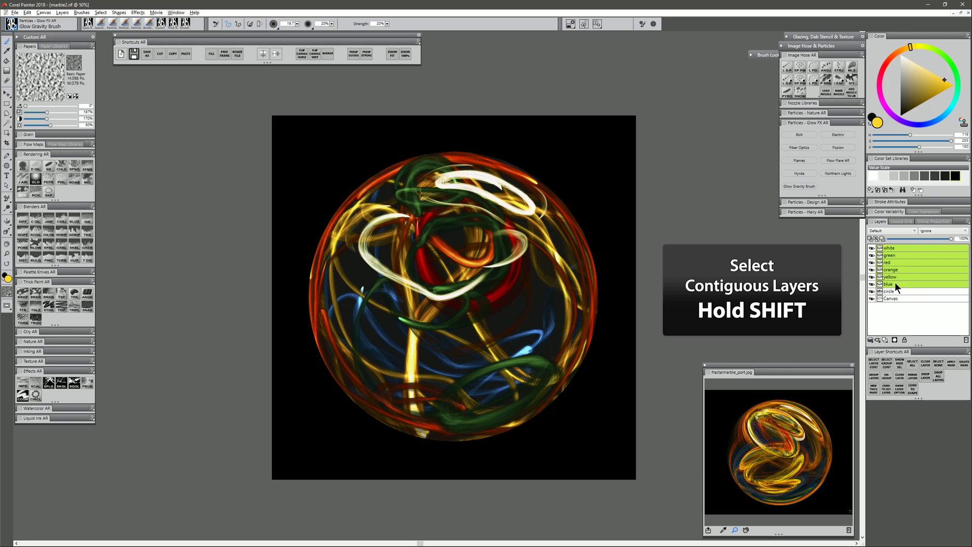
key("ctrl+e")
double_click(894, 248)
type("colors")
key("Return")
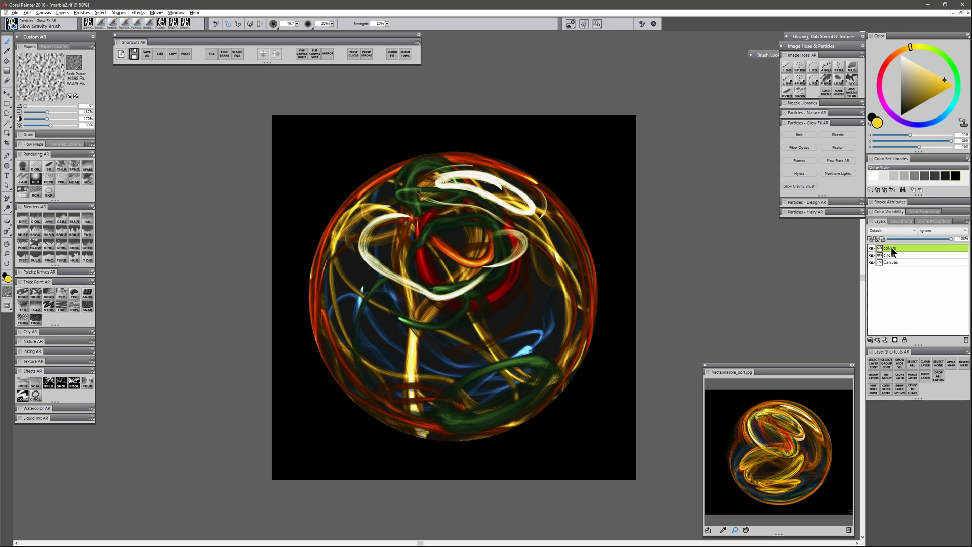
Bulge the colors layer outward from the marble's center using the Bulge brush enlarged to about 750.
left_click(35, 261)
left_click_drag(451, 274, 520, 409)
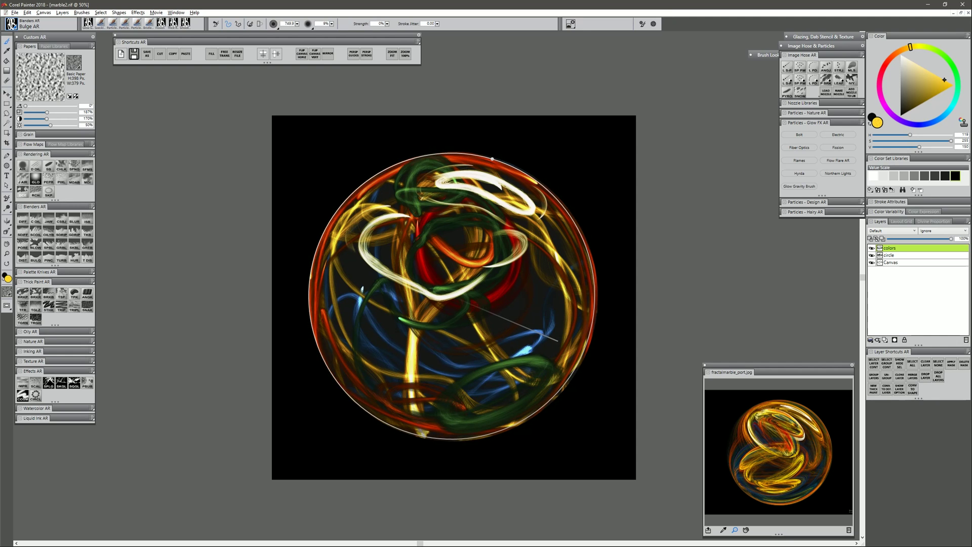
left_click_drag(454, 295, 452, 302)
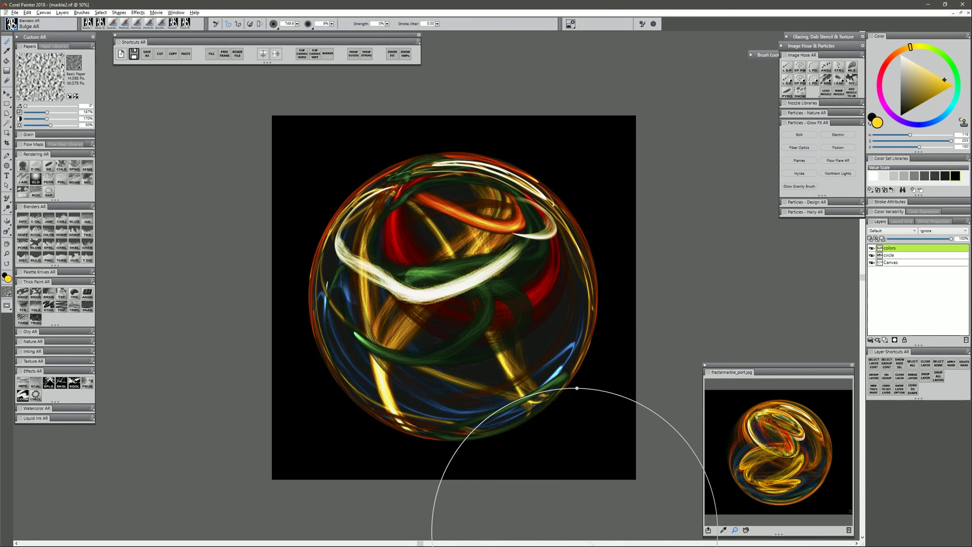
mouse_move(575, 456)
left_mouse_down()
mouse_move(577, 463)
mouse_move(572, 454)
left_mouse_up()
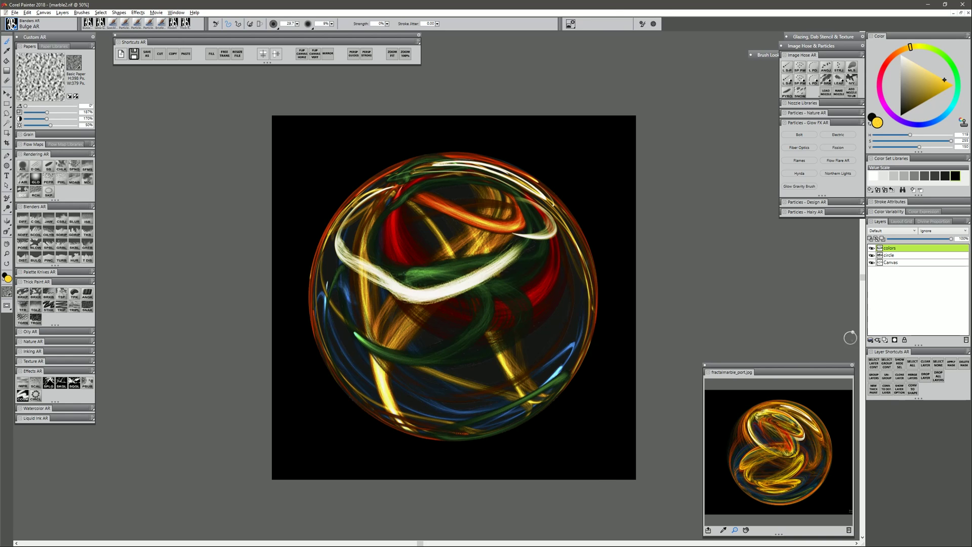
Paint dark orange glow loops around the whole marble on a new layer and set its composite method to Screen.
left_click(886, 339)
left_click(800, 187)
left_click_drag(910, 44, 903, 50)
left_click_drag(938, 93, 913, 124)
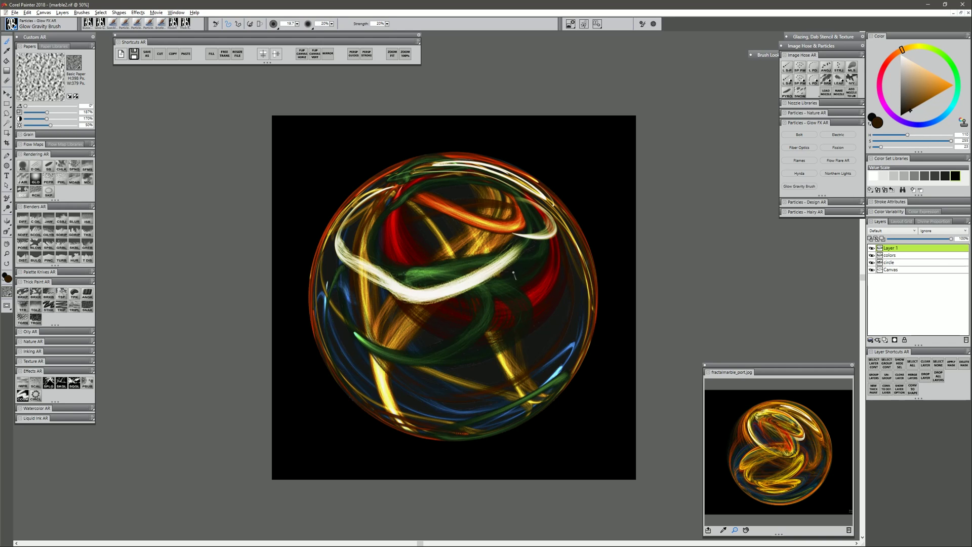
mouse_move(390, 188)
left_mouse_down()
mouse_move(346, 243)
mouse_move(443, 290)
mouse_move(412, 175)
mouse_move(461, 176)
mouse_move(521, 202)
mouse_move(534, 186)
mouse_move(462, 157)
mouse_move(393, 175)
mouse_move(342, 228)
left_mouse_up()
mouse_move(387, 171)
left_mouse_down()
mouse_move(347, 207)
mouse_move(317, 270)
mouse_move(321, 327)
mouse_move(349, 381)
mouse_move(466, 387)
mouse_move(386, 380)
mouse_move(454, 204)
mouse_move(528, 200)
mouse_move(593, 307)
mouse_move(470, 381)
mouse_move(374, 249)
left_mouse_up()
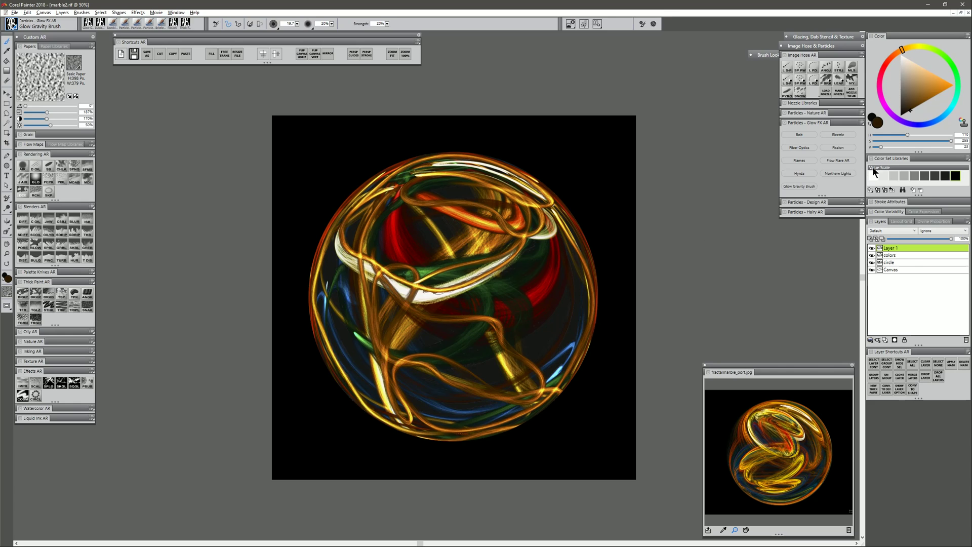
left_click(892, 231)
left_click(882, 308)
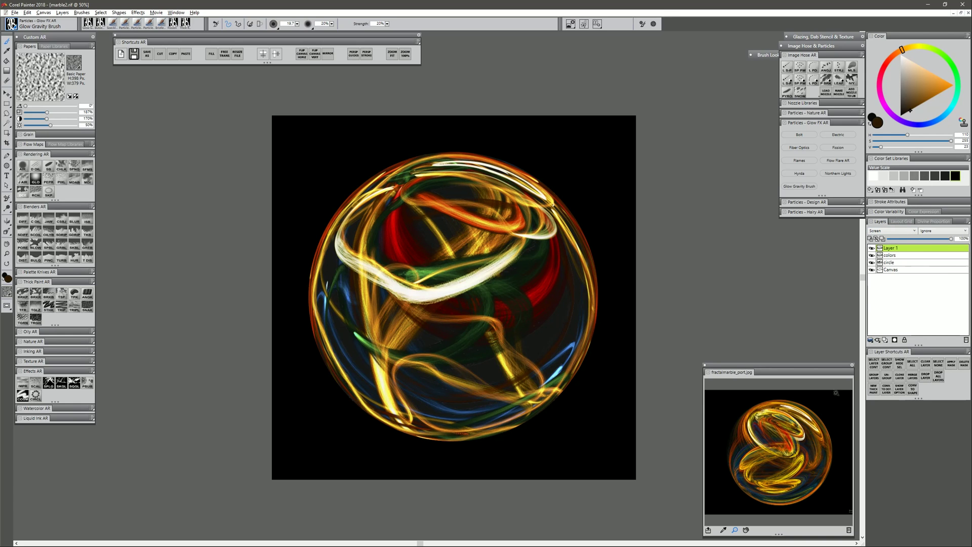
Paint dark blue glow swirls across the marble's middle and lower half on another new layer.
left_click(886, 340)
left_click(945, 112)
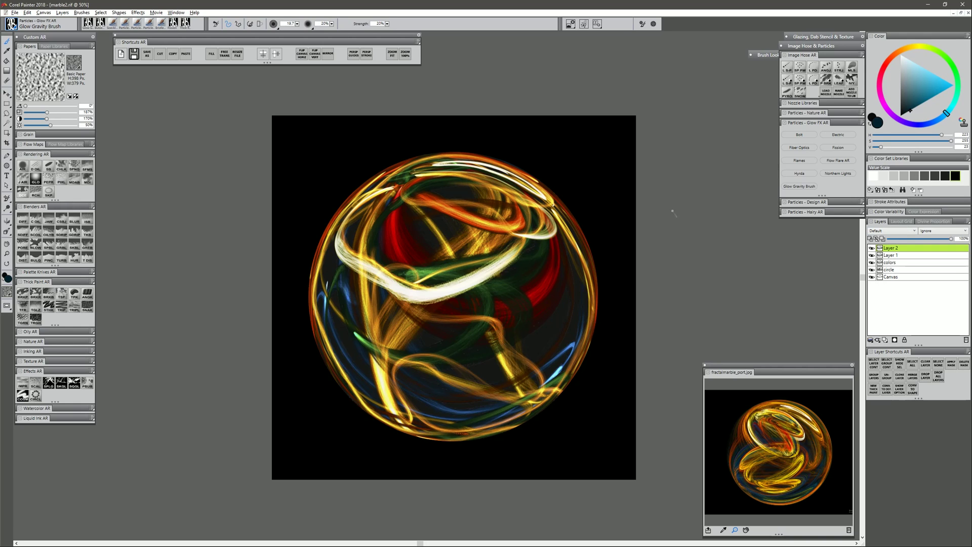
mouse_move(565, 233)
left_mouse_down()
mouse_move(574, 324)
mouse_move(423, 405)
mouse_move(577, 334)
mouse_move(413, 402)
mouse_move(337, 299)
mouse_move(364, 355)
mouse_move(395, 335)
mouse_move(462, 340)
mouse_move(405, 224)
mouse_move(527, 307)
left_mouse_up()
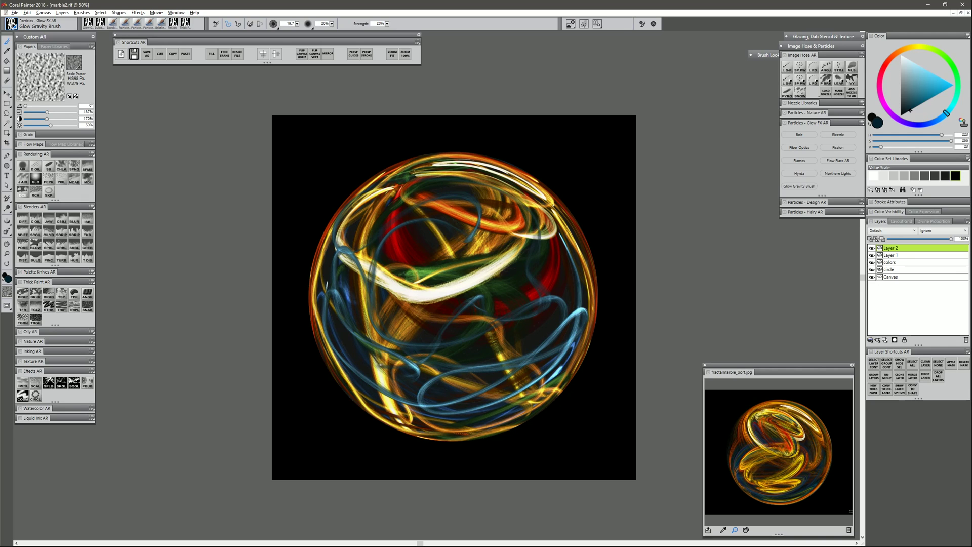
Paint red glow loops around the marble's center, sides and lower edge on another new layer.
left_click(886, 341)
left_click(891, 60)
mouse_move(526, 228)
left_mouse_down()
mouse_move(456, 283)
mouse_move(325, 293)
mouse_move(567, 253)
mouse_move(420, 430)
left_mouse_up()
Outline the white band sections in the marble's center and upper rim with white glow strokes on a new layer.
left_click(886, 341)
left_click(902, 54)
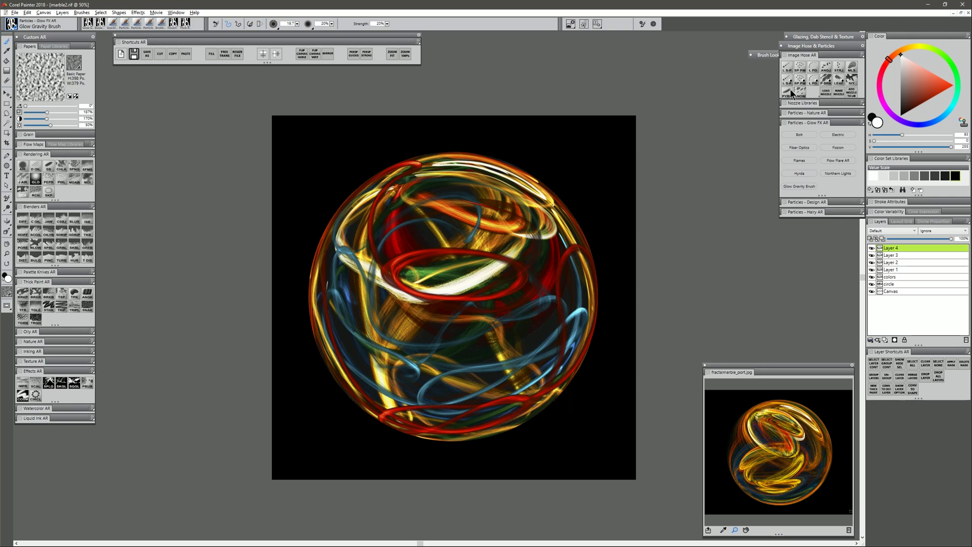
mouse_move(515, 246)
left_mouse_down()
mouse_move(466, 278)
mouse_move(506, 256)
left_mouse_up()
left_click_drag(377, 268, 381, 272)
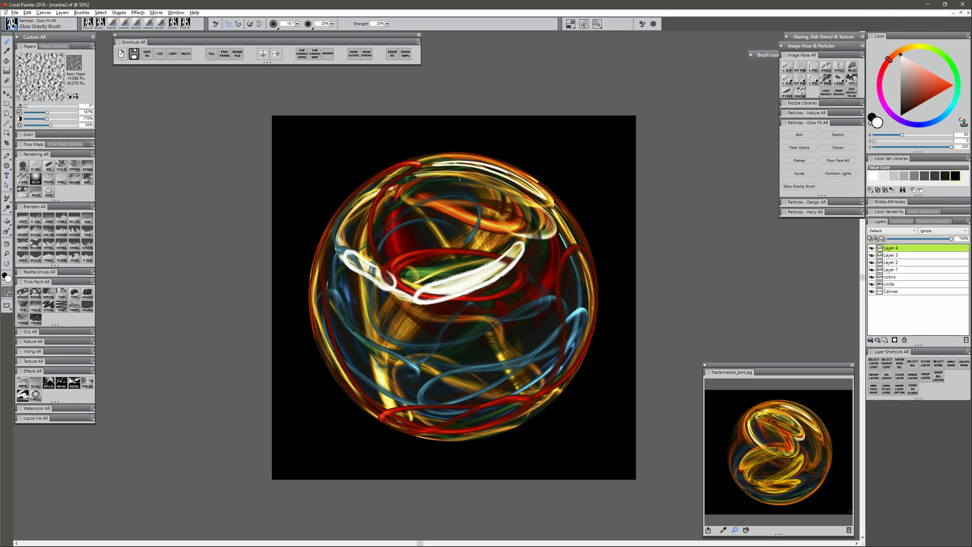
left_click_drag(443, 170, 439, 164)
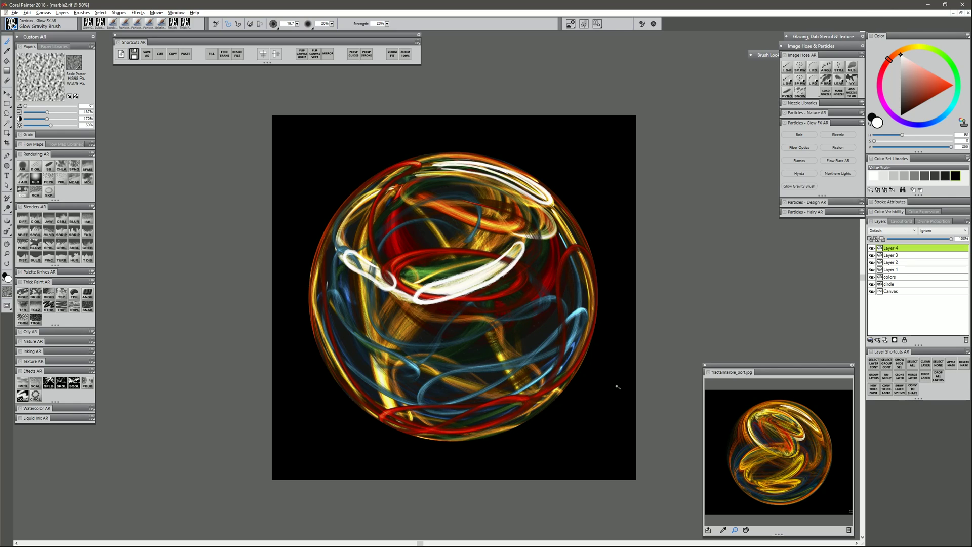
Add a layer named bg above circle and set up the Glow Gravity Brush at size 4.0 with a dark orange color.
left_click(894, 283)
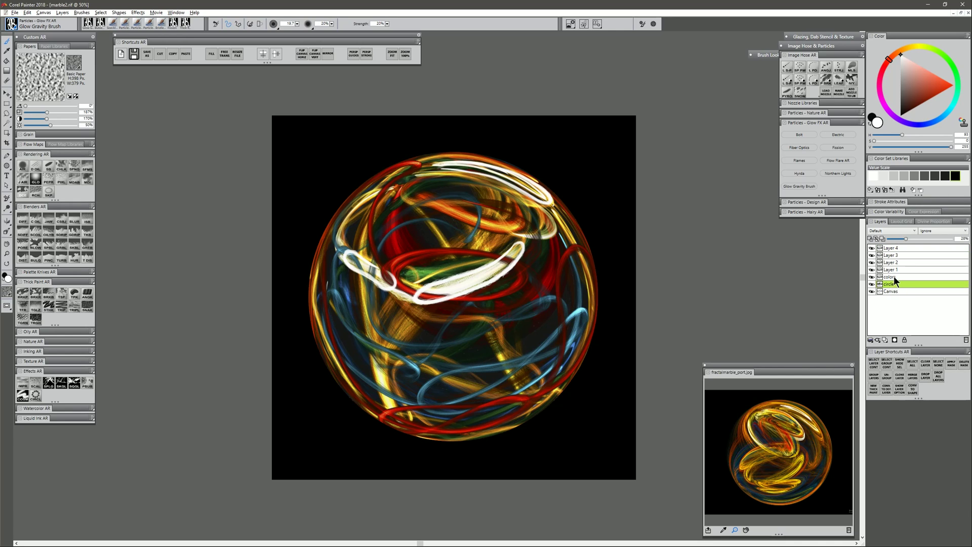
left_click(884, 339)
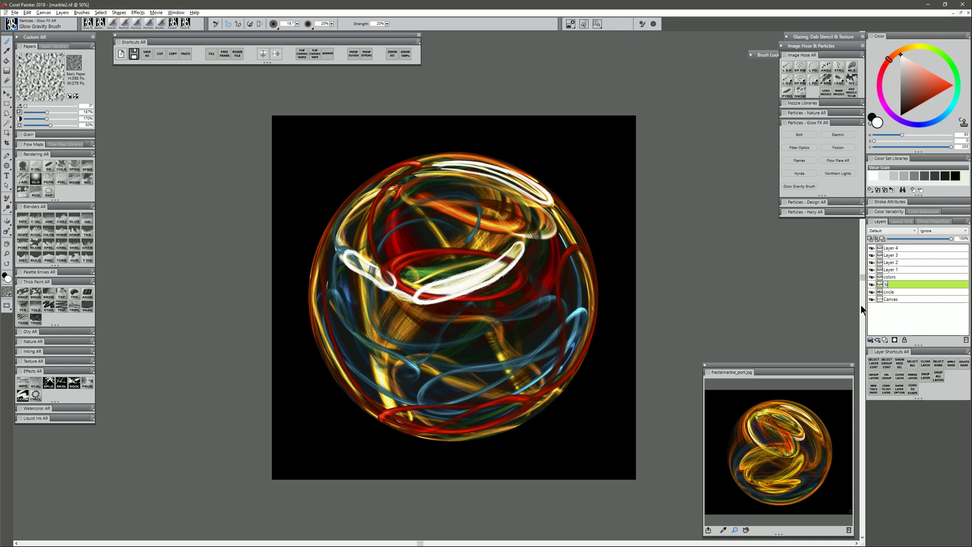
left_click(800, 186)
left_click(536, 217, "alt")
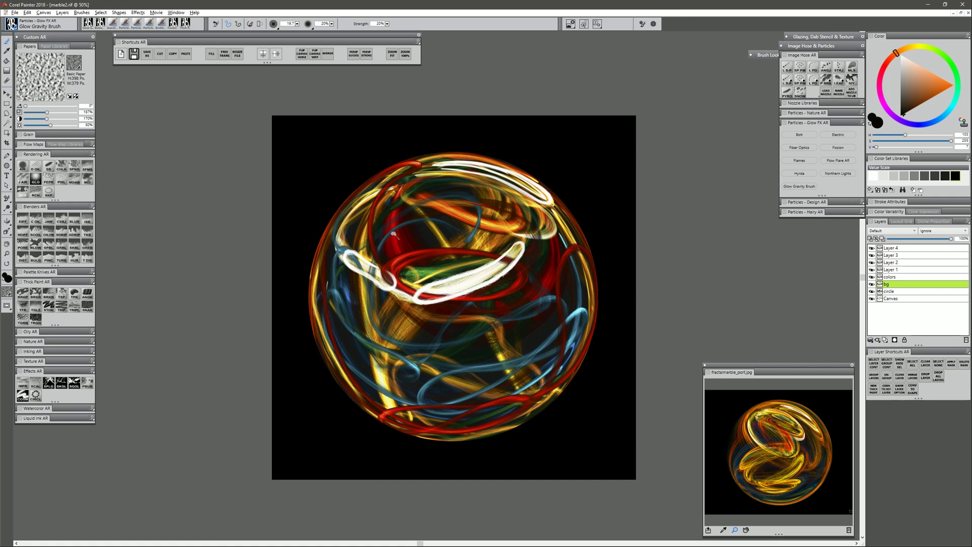
key("bracketleft")
key("bracketleft")
key("bracketleft")
key("bracketleft")
left_click_drag(901, 52, 907, 49)
left_click_drag(915, 108, 915, 116)
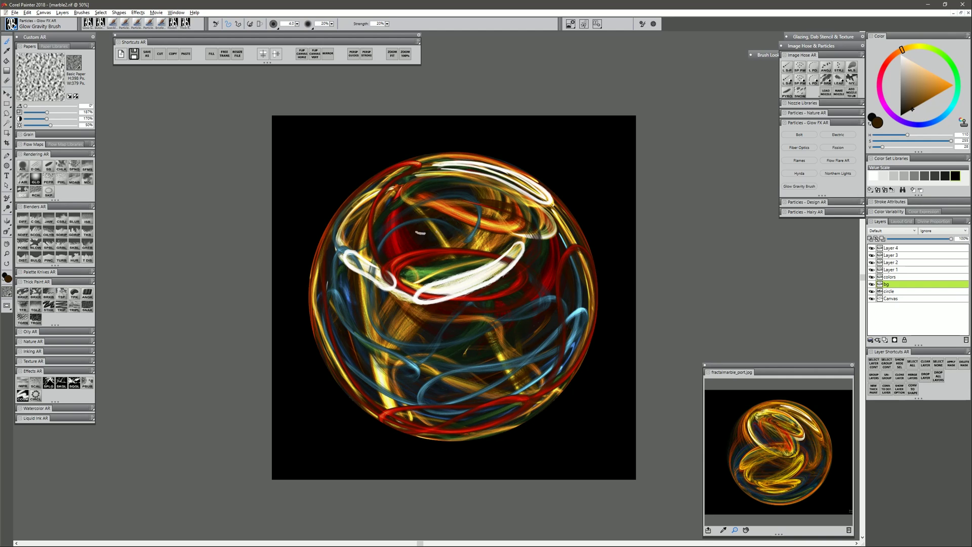
Paint fine dark teal glow strokes across the marble on the bg layer.
left_click_drag(953, 114, 954, 105)
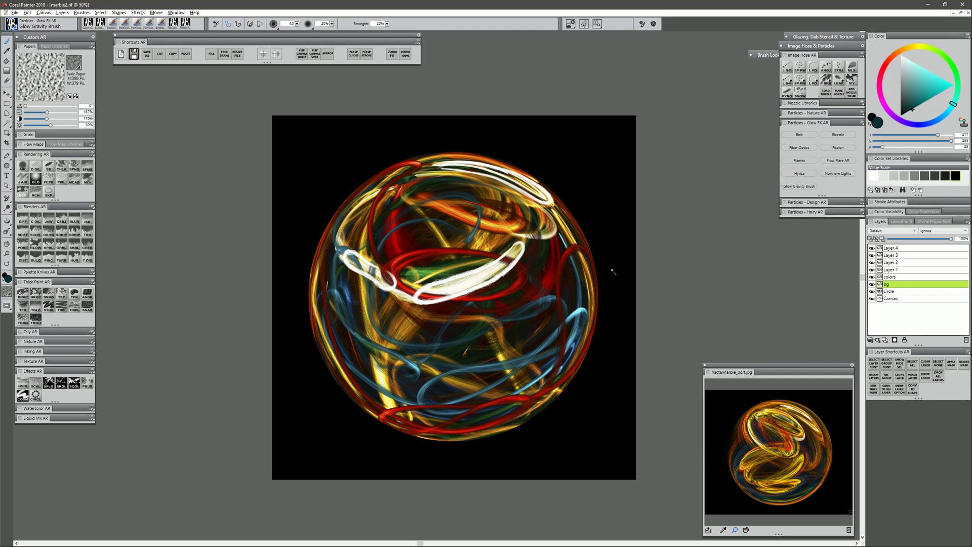
left_click_drag(343, 324, 353, 362)
left_click_drag(461, 219, 420, 236)
left_click_drag(431, 190, 471, 188)
left_click_drag(576, 258, 565, 315)
left_click_drag(328, 304, 339, 331)
left_click_drag(354, 227, 329, 284)
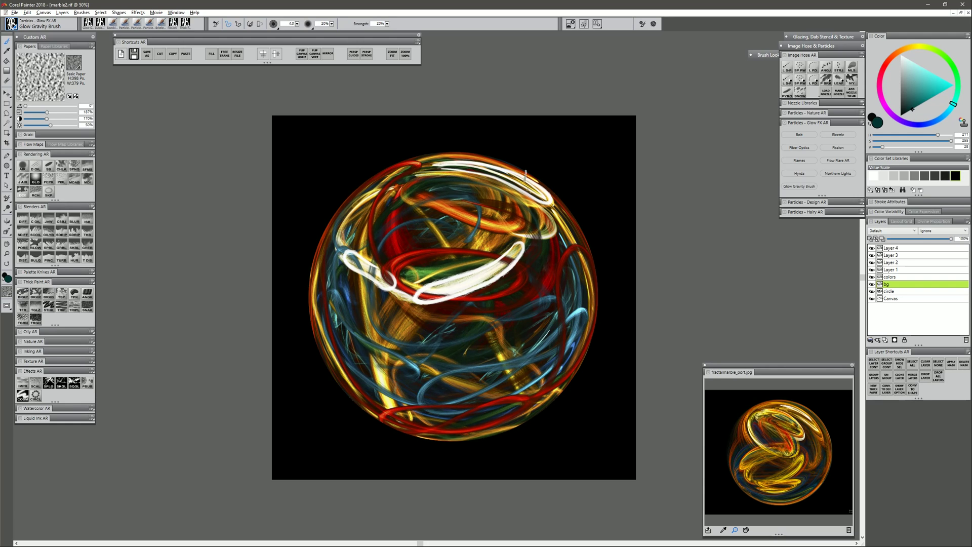
Add fine dark orange glow strokes across the marble's middle and lower half on the bg layer.
left_click(902, 51)
mouse_move(569, 280)
left_mouse_down()
mouse_move(528, 353)
mouse_move(569, 336)
left_mouse_up()
mouse_move(541, 336)
left_mouse_down()
mouse_move(526, 355)
mouse_move(483, 360)
left_mouse_up()
left_click_drag(444, 325, 413, 341)
left_click_drag(359, 356, 372, 373)
left_click_drag(346, 334, 354, 359)
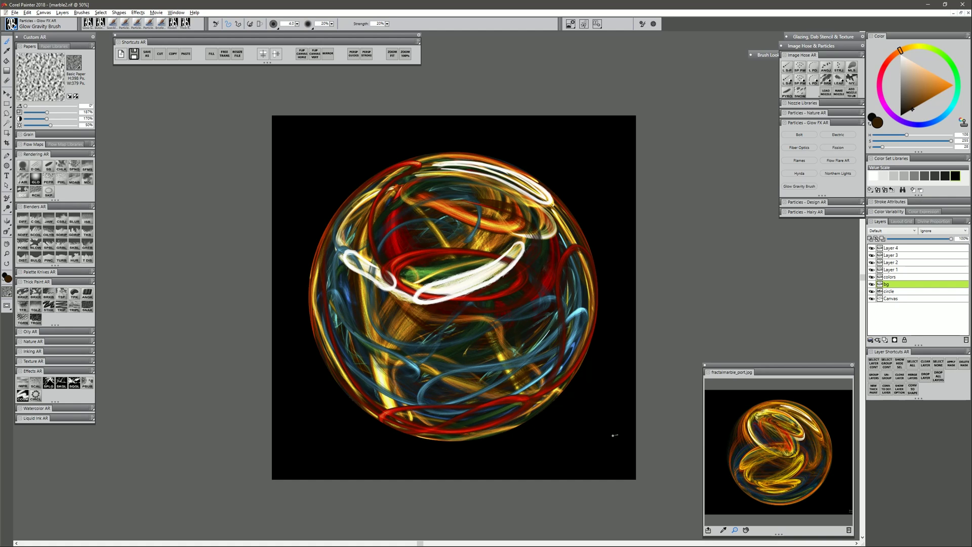
Paint fine orange glow strokes on a new layer above colors and set its composite method to Screen.
left_click(898, 278)
left_click(885, 340)
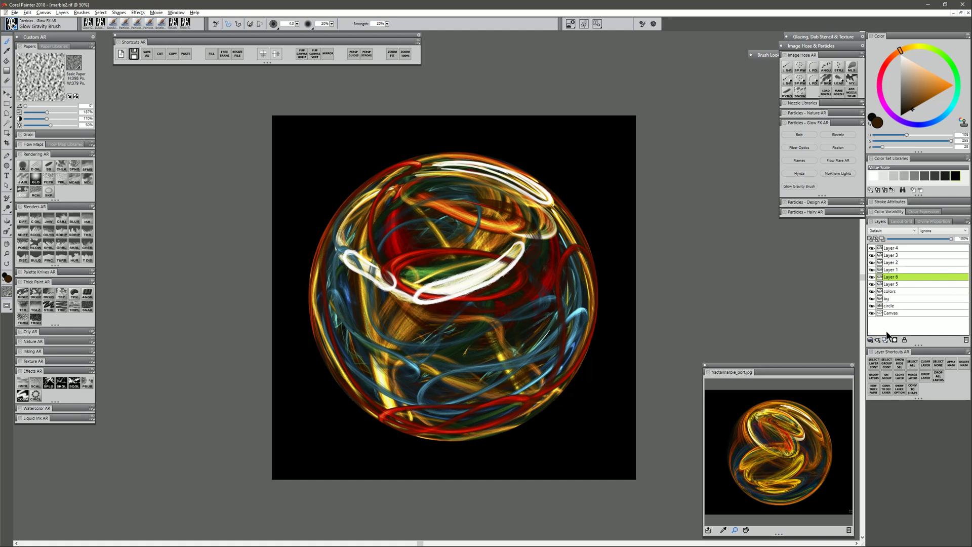
mouse_move(550, 305)
left_mouse_down()
mouse_move(521, 341)
mouse_move(485, 347)
left_mouse_up()
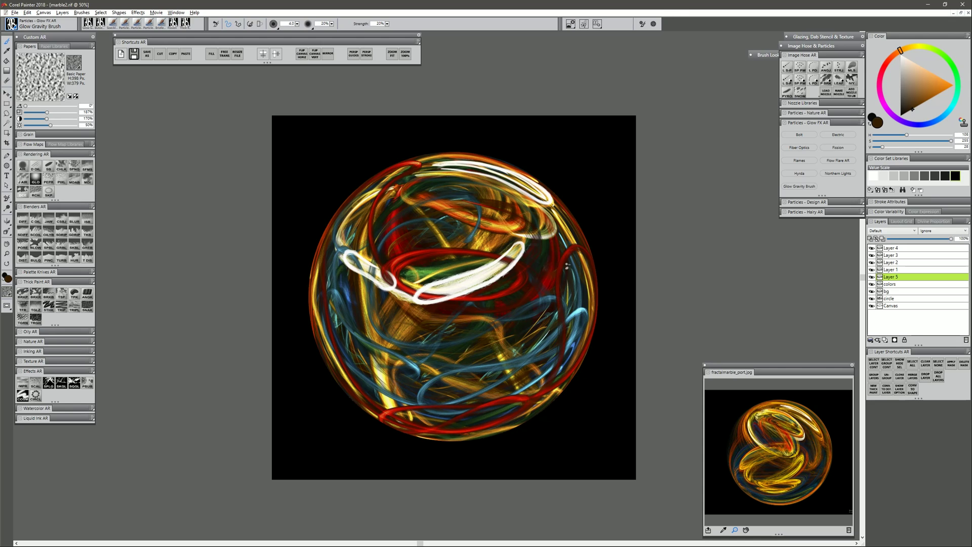
left_click(892, 231)
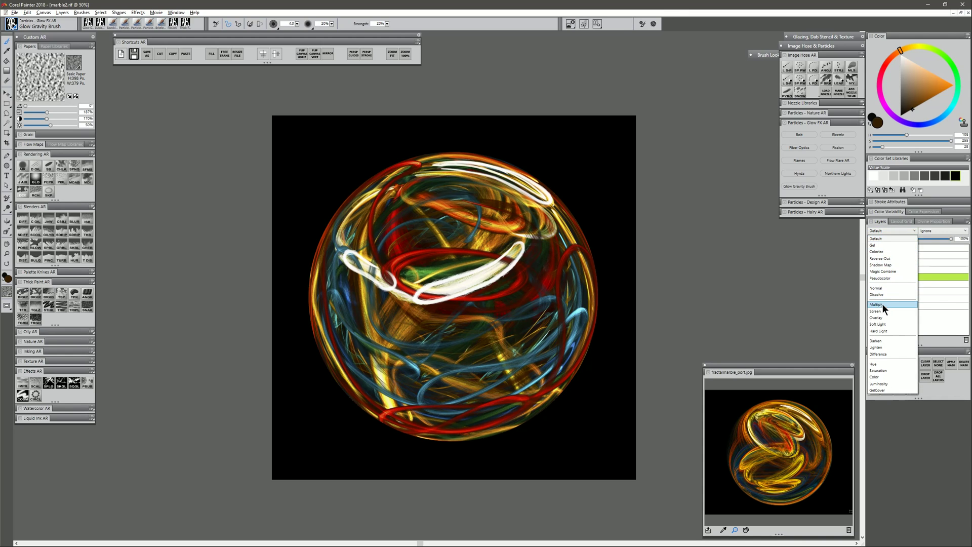
left_click(880, 311)
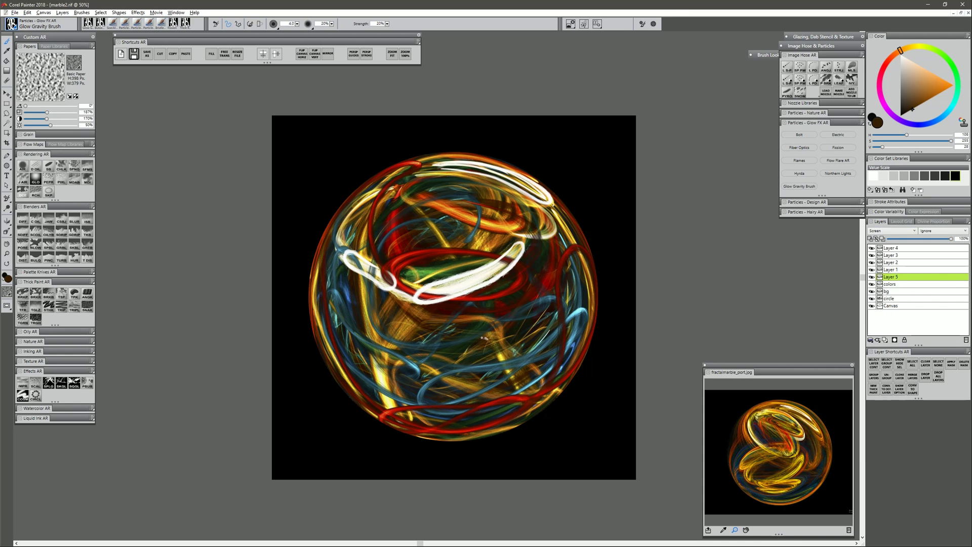
Add a new top layer with the Screen composite method and paint fine orange glow strokes all over the marble.
left_click(907, 248)
left_click(895, 231)
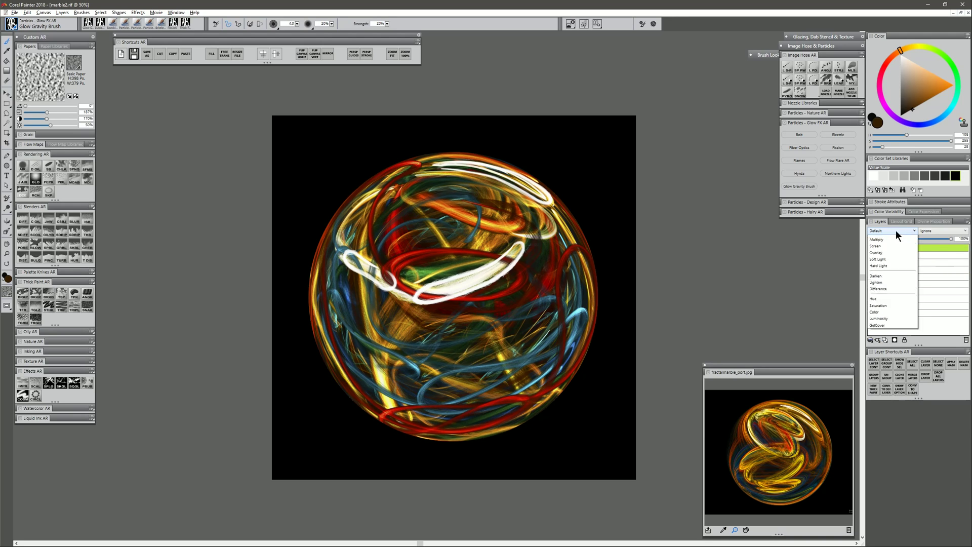
left_click(881, 310)
left_click_drag(502, 191, 378, 224)
left_click_drag(446, 179, 406, 199)
left_click_drag(349, 261, 335, 340)
left_click_drag(347, 304, 360, 360)
left_click_drag(353, 283, 348, 335)
mouse_move(390, 380)
left_mouse_down()
mouse_move(448, 383)
mouse_move(458, 357)
left_mouse_up()
mouse_move(414, 364)
left_mouse_down()
mouse_move(491, 359)
mouse_move(501, 345)
left_mouse_up()
left_click_drag(444, 356, 505, 338)
mouse_move(392, 367)
left_mouse_down()
mouse_move(467, 395)
mouse_move(517, 375)
left_mouse_up()
left_click_drag(430, 409, 485, 411)
left_click_drag(537, 335, 571, 317)
left_click_drag(516, 348, 549, 309)
mouse_move(512, 290)
left_mouse_down()
mouse_move(544, 264)
mouse_move(410, 307)
left_mouse_up()
Add fine blue glow strokes around the marble's edges and through its interior on the top layer.
left_click(950, 110)
mouse_move(561, 345)
left_mouse_down()
mouse_move(508, 400)
mouse_move(387, 410)
left_mouse_up()
left_click_drag(335, 354, 378, 411)
left_click_drag(372, 318, 581, 252)
left_click_drag(523, 211, 457, 197)
left_click_drag(560, 218, 566, 353)
Add fine dark red glow strokes across the marble's middle and lower half on the top layer.
left_click(889, 61)
left_click(923, 103)
mouse_move(507, 229)
left_mouse_down()
mouse_move(446, 240)
mouse_move(349, 289)
left_mouse_up()
left_click_drag(557, 324, 405, 400)
left_click_drag(484, 370, 566, 249)
left_click_drag(551, 303, 418, 376)
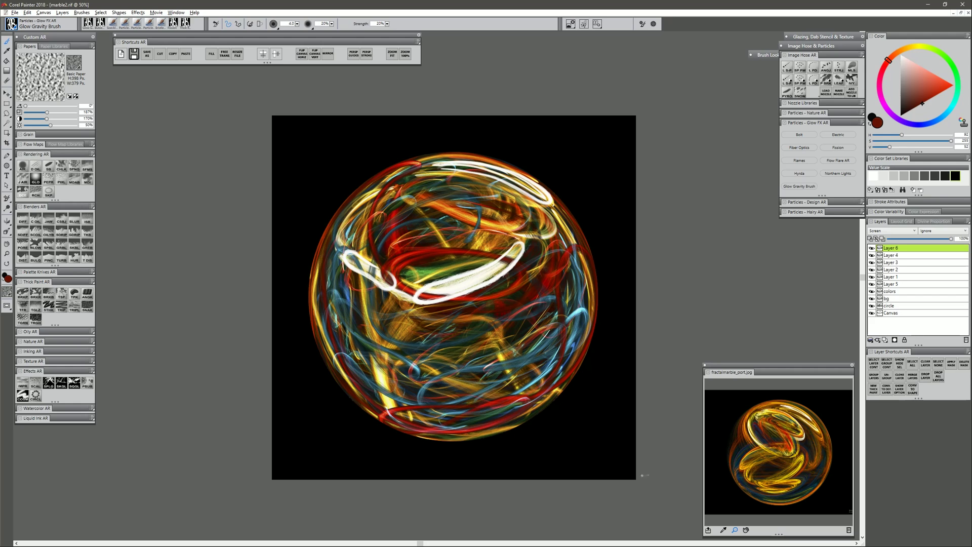
Merge all paint layers above circle into one and bulge it from the marble's center with a 750-radius Bulge brush.
left_click(901, 299, "shift")
key("ctrl+e")
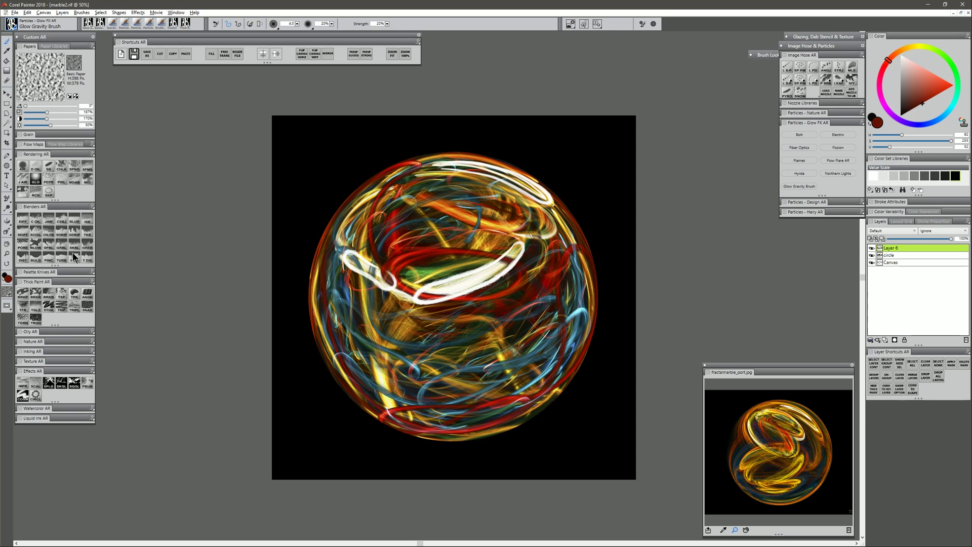
left_click(35, 259)
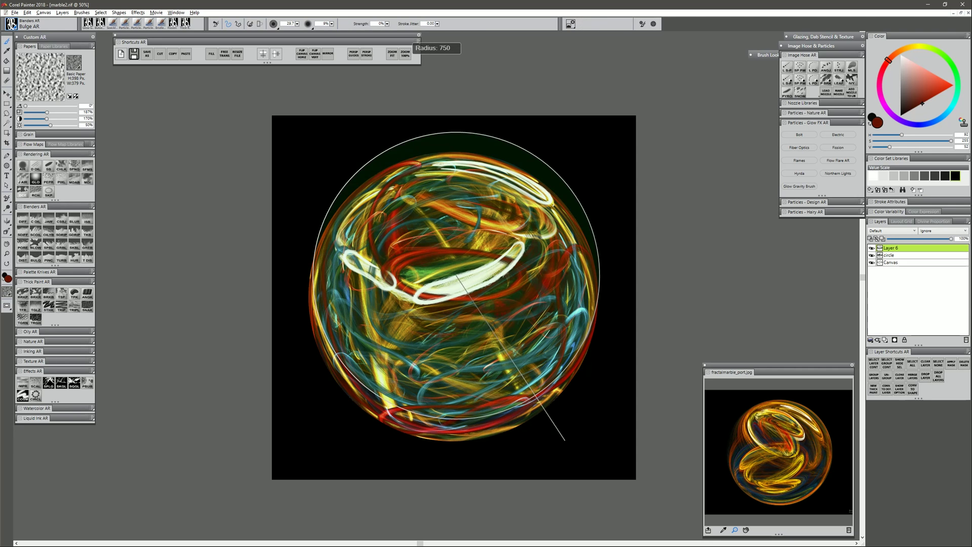
left_click_drag(456, 297, 456, 301)
left_click(453, 302)
left_click(449, 290)
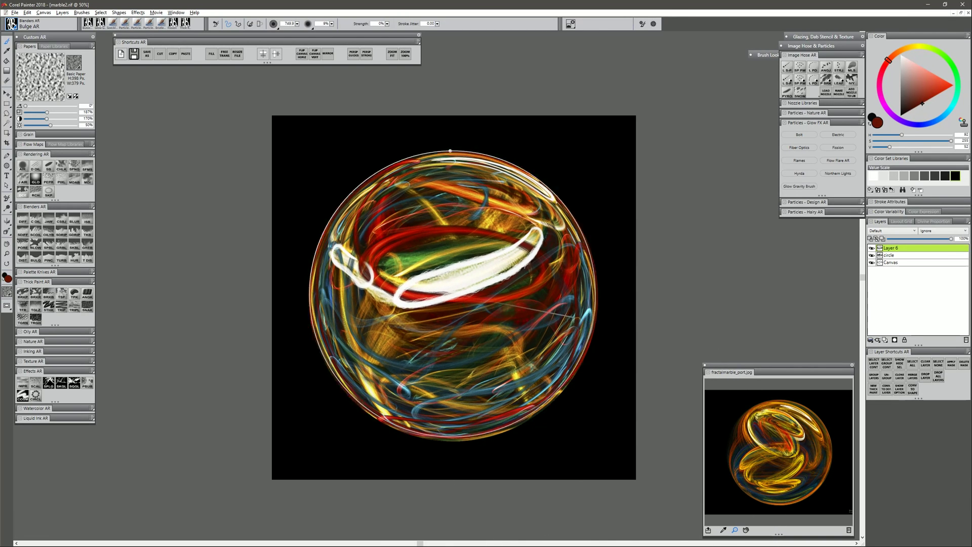
Paint orange glow outlines around the white band and the marble's upper part on a new layer with the Glow Gravity Brush.
left_click(886, 340)
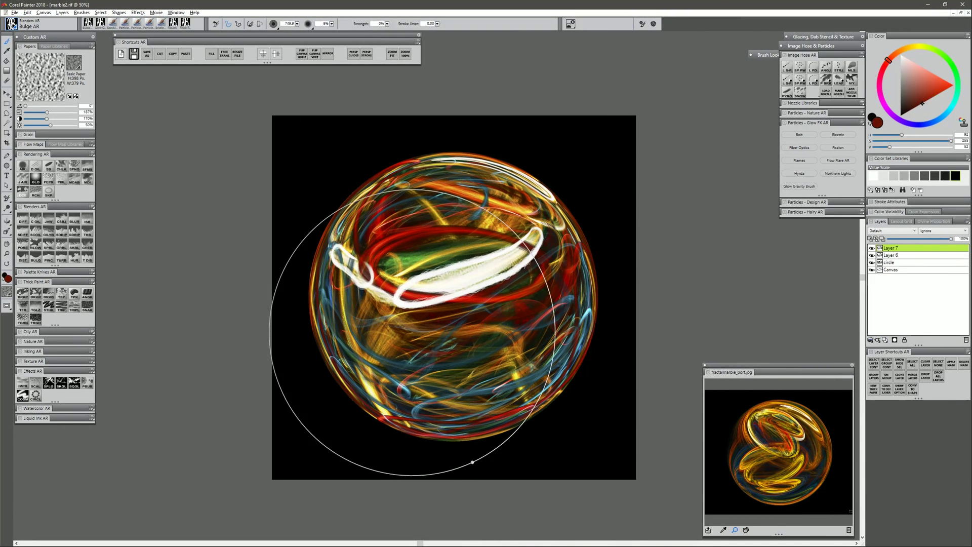
left_click(799, 186)
left_click(898, 52)
left_click(910, 111)
mouse_move(397, 299)
left_mouse_down()
mouse_move(466, 265)
mouse_move(375, 279)
left_mouse_up()
left_click_drag(372, 215, 550, 228)
Paint yellow glow loops below the white band and through the marble's lower half.
left_click(909, 47)
left_click_drag(396, 307, 506, 386)
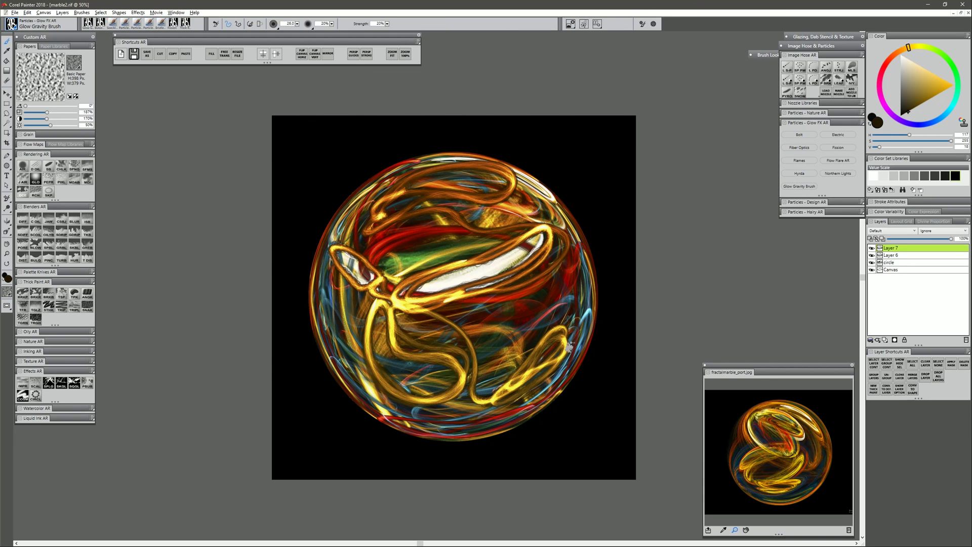
left_click_drag(517, 317, 578, 342)
Paint narrow red glow loops along both side edges of the marble.
left_click(882, 70)
left_click_drag(323, 259, 357, 373)
left_click_drag(572, 228, 573, 319)
Paint a blue glow loop along the marble's lower edge and a green glow loop above the white band.
left_click(954, 104)
left_click_drag(567, 373, 362, 378)
left_click(958, 87)
left_click_drag(407, 273, 514, 239)
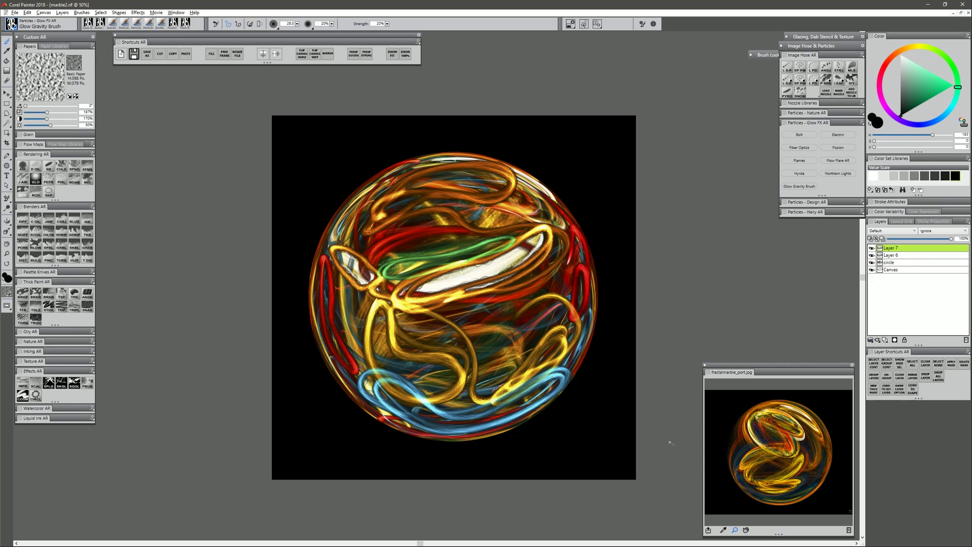
Merge the two paint layers above circle and bulge the result from the marble's center with the Bulge brush.
left_click(897, 257)
key("Delete")
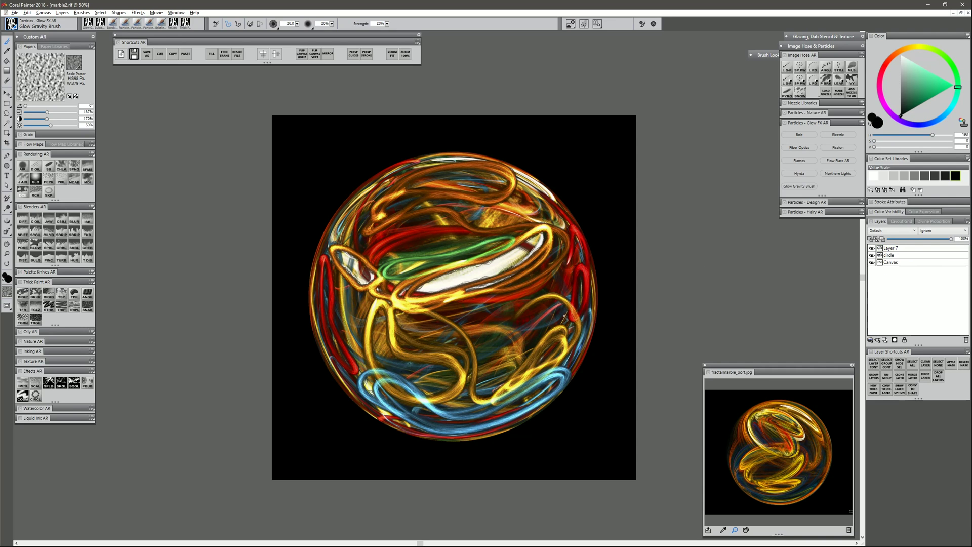
left_click(86, 259)
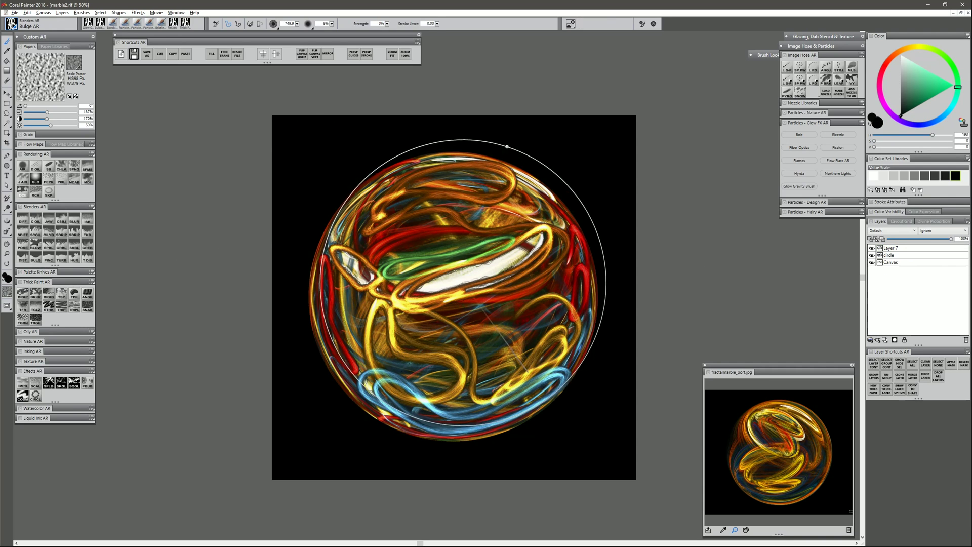
left_click(453, 297)
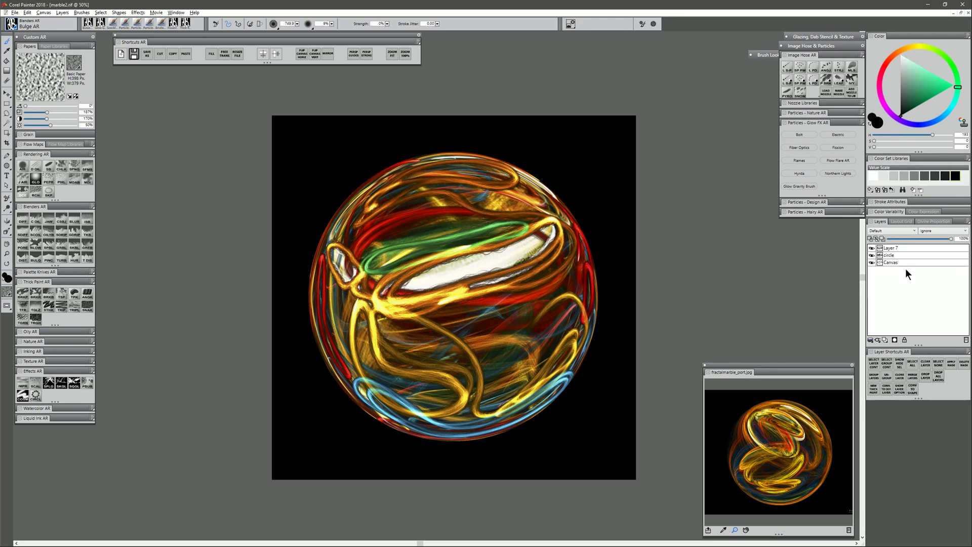
Place the circle shape above Layer 7 at 100% opacity and change its fill color to black.
left_click_drag(893, 254, 895, 251)
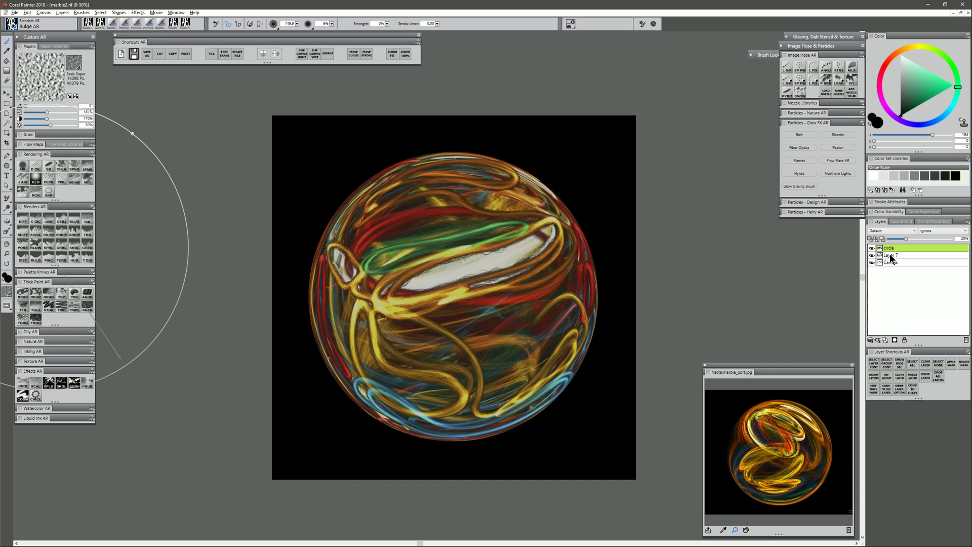
left_click_drag(906, 238, 955, 239)
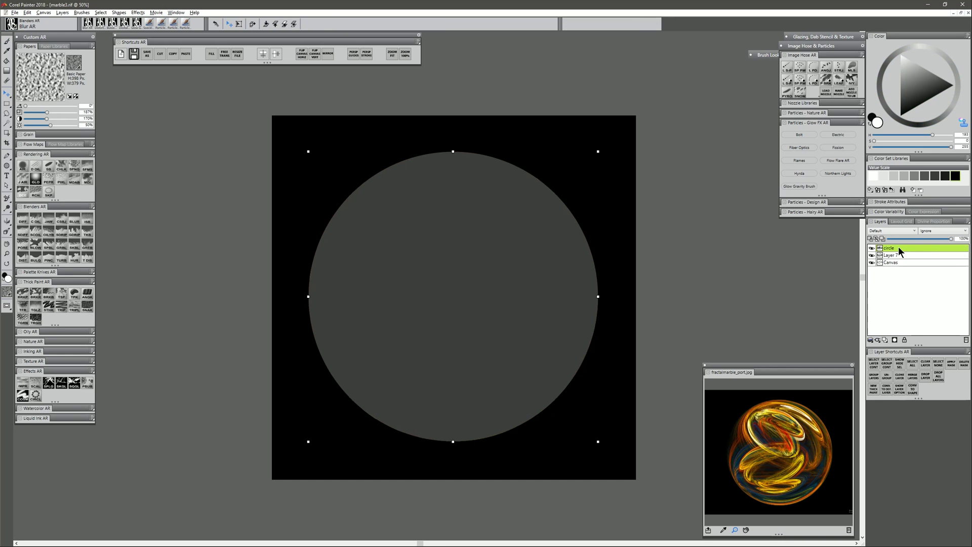
double_click(899, 248)
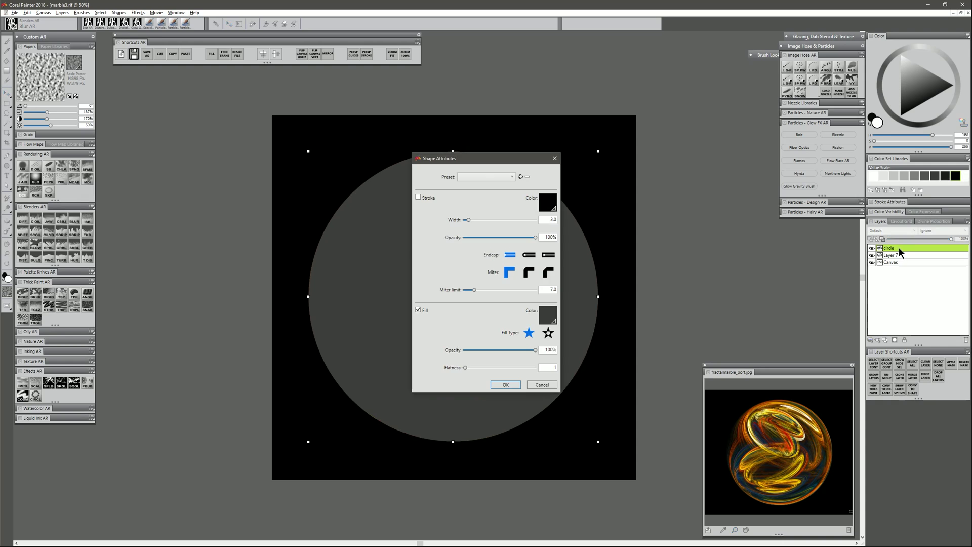
left_click(549, 320)
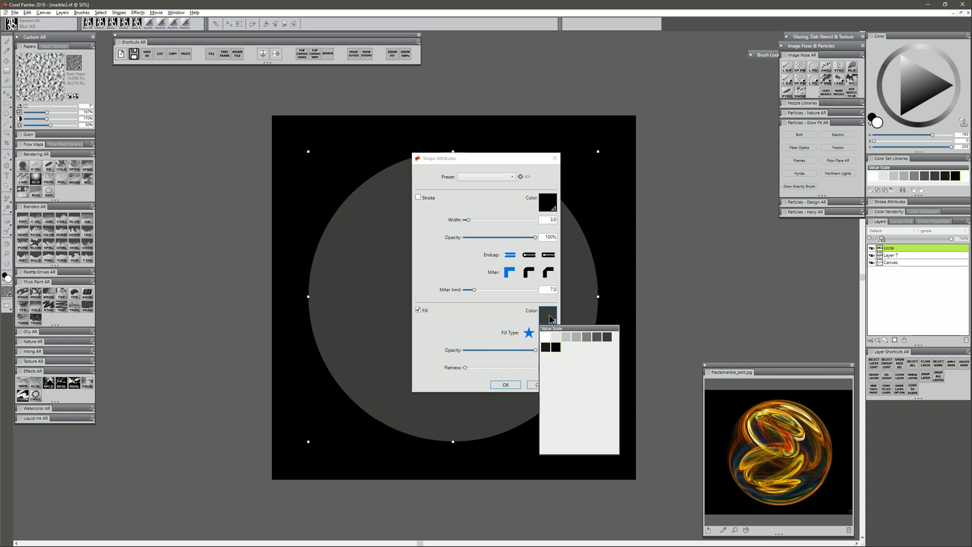
left_click(555, 348)
left_click(507, 385)
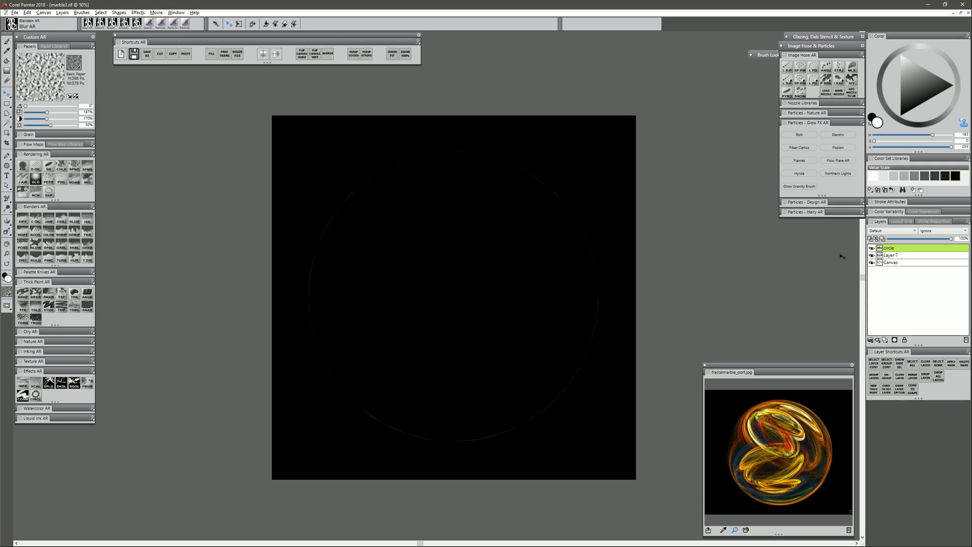
Set the circle layer's blending to Screen and convert it to a default layer with preserved transparency.
left_click(890, 231)
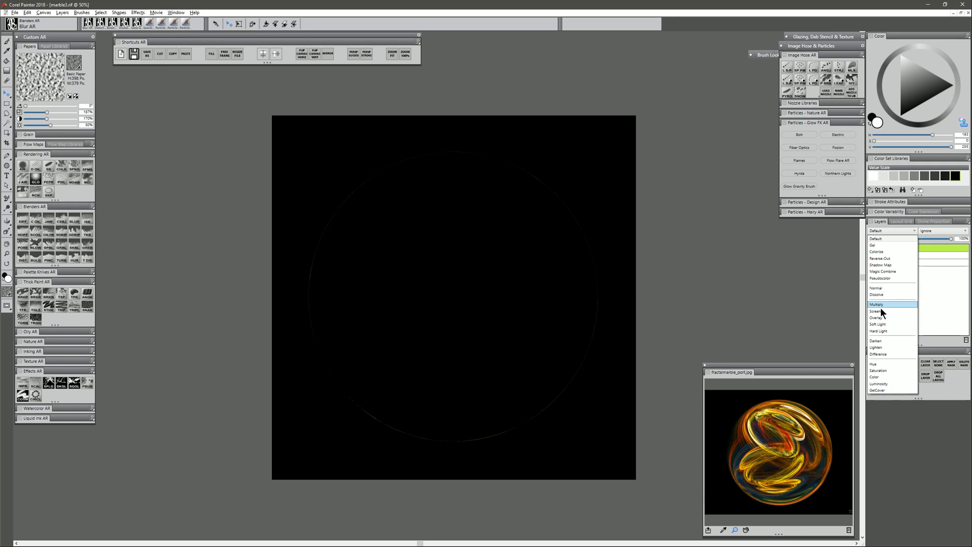
left_click(883, 311)
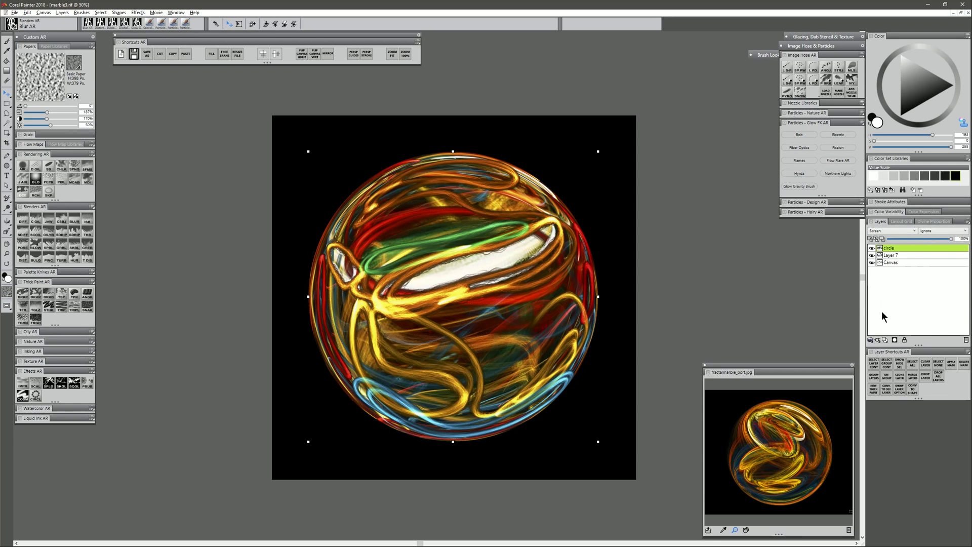
right_click(897, 248)
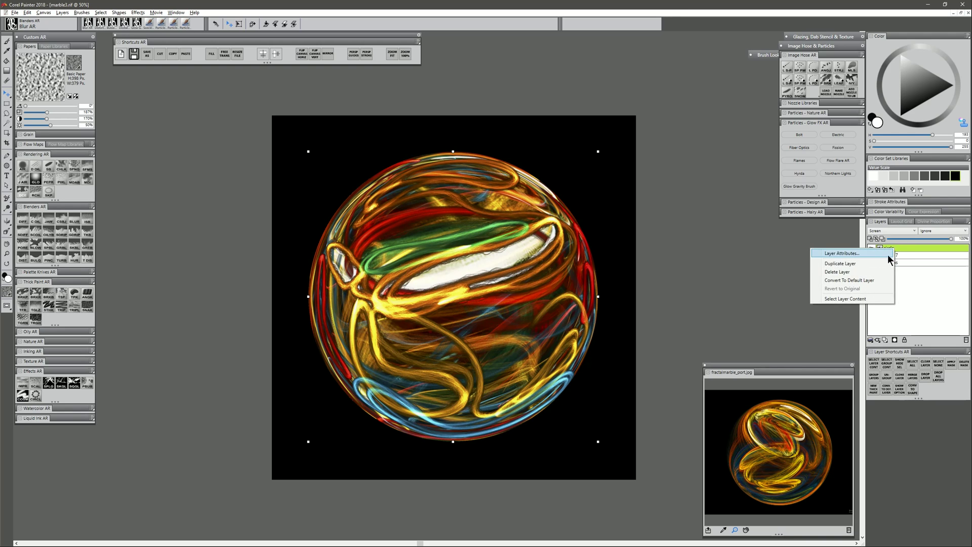
left_click(864, 285)
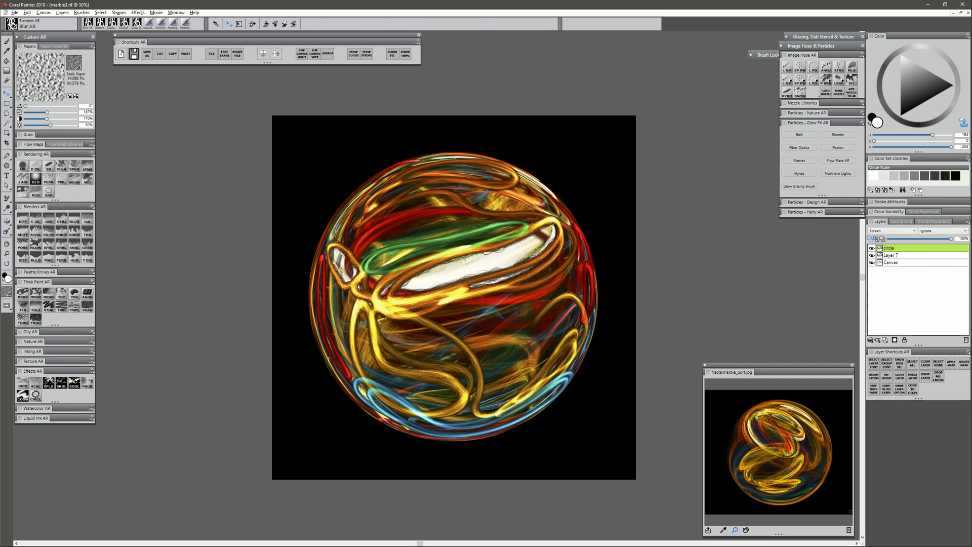
Airbrush a soft white haze over the marble and along its edges on the circle layer with Digital Airbrush.
left_click(22, 166)
left_click_drag(502, 215, 537, 276)
mouse_move(477, 216)
left_mouse_down()
mouse_move(538, 277)
mouse_move(518, 254)
mouse_move(518, 268)
left_mouse_up()
mouse_move(385, 405)
left_mouse_down()
mouse_move(359, 413)
mouse_move(369, 423)
left_mouse_up()
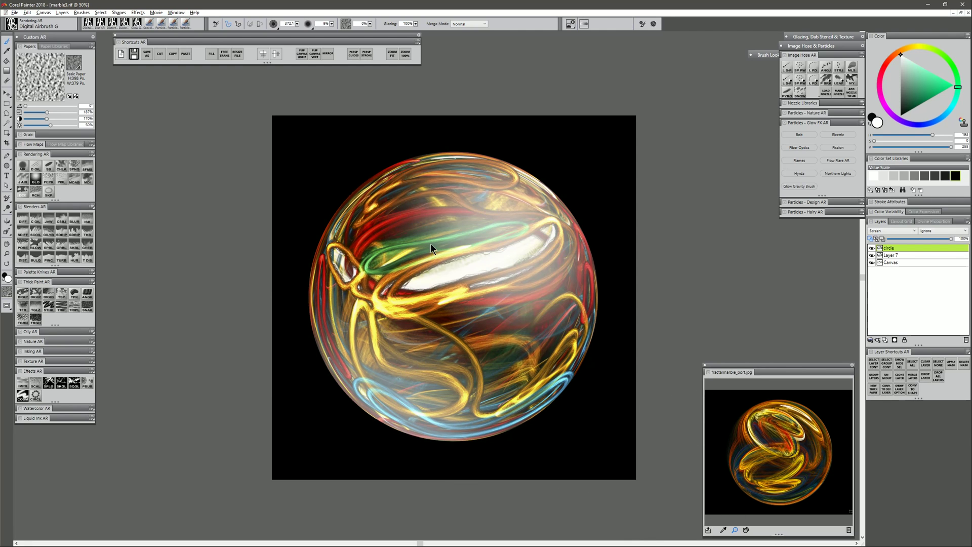
Clear the haze from the marble's center, shape it into a curved reflection with Distorto, and lower the circle layer's opacity.
left_click_drag(395, 298, 480, 254)
mouse_move(428, 296)
left_mouse_down()
mouse_move(466, 262)
mouse_move(459, 287)
mouse_move(513, 319)
left_mouse_up()
left_click_drag(423, 357, 425, 372)
mouse_move(418, 309)
left_mouse_down()
mouse_move(442, 381)
mouse_move(464, 375)
mouse_move(470, 391)
left_mouse_up()
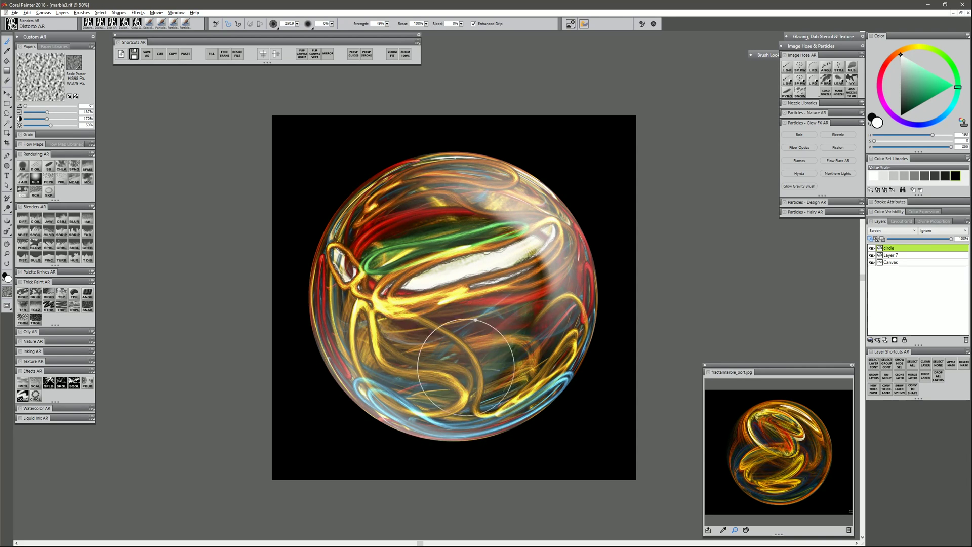
left_click_drag(460, 329, 499, 314)
mouse_move(458, 288)
left_mouse_down()
mouse_move(498, 238)
mouse_move(524, 271)
left_mouse_up()
left_click_drag(437, 305, 441, 362)
left_click(931, 239)
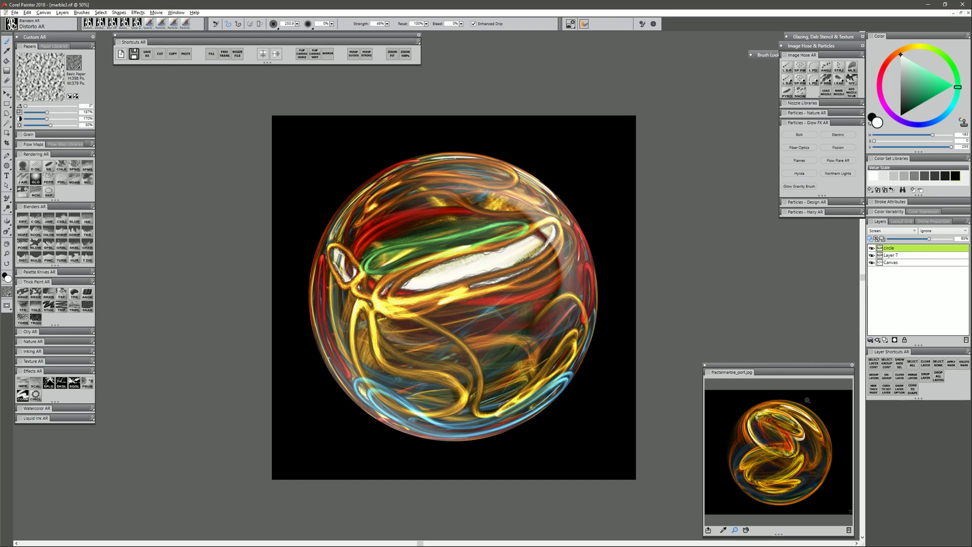
Add a new layer above circle and airbrush white glow on the right end of the white band and the small left loop.
left_click(886, 338)
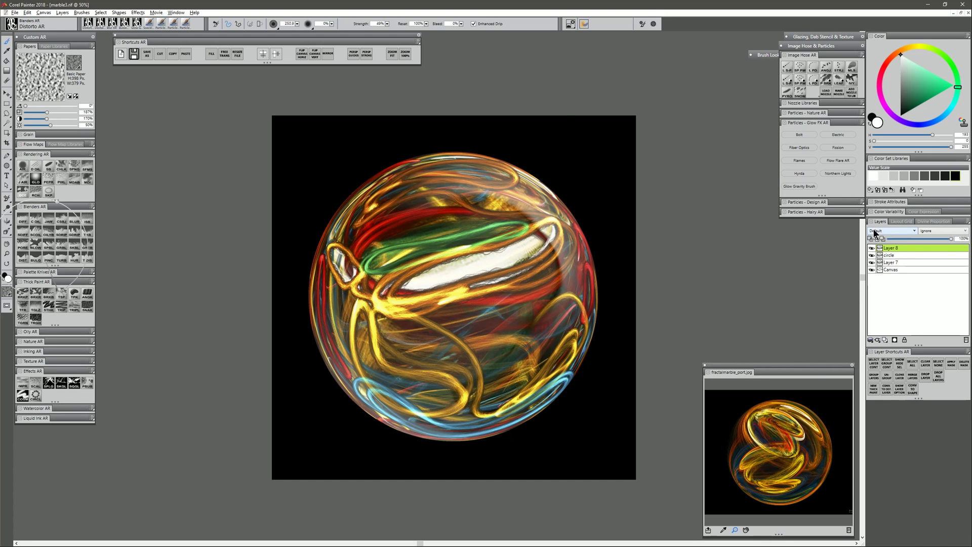
left_click(22, 166)
mouse_move(500, 258)
left_mouse_down()
mouse_move(530, 243)
mouse_move(428, 279)
mouse_move(533, 253)
left_mouse_up()
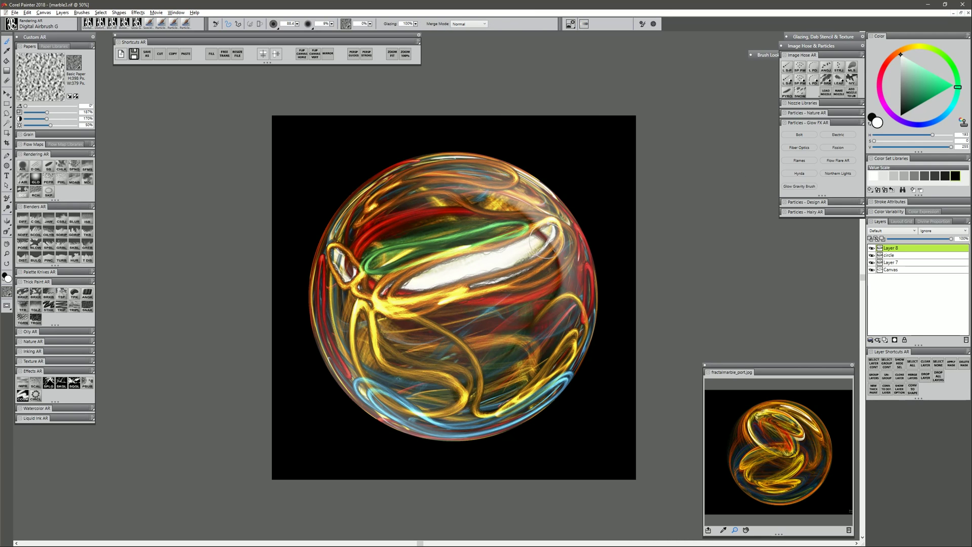
left_click_drag(347, 254, 346, 267)
Save the image as a new RIFF file named marble4.
left_click(147, 54)
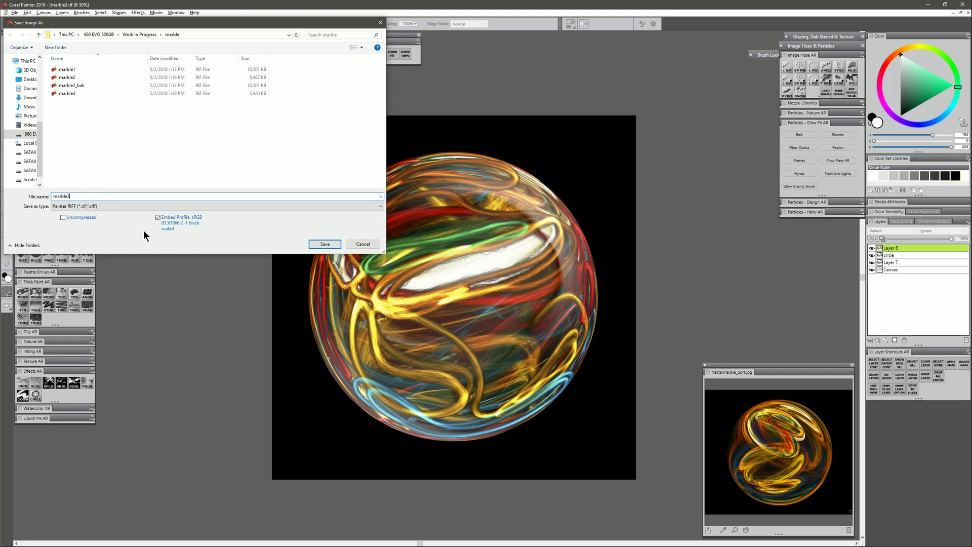
key("BackSpace")
type("4")
key("Return")
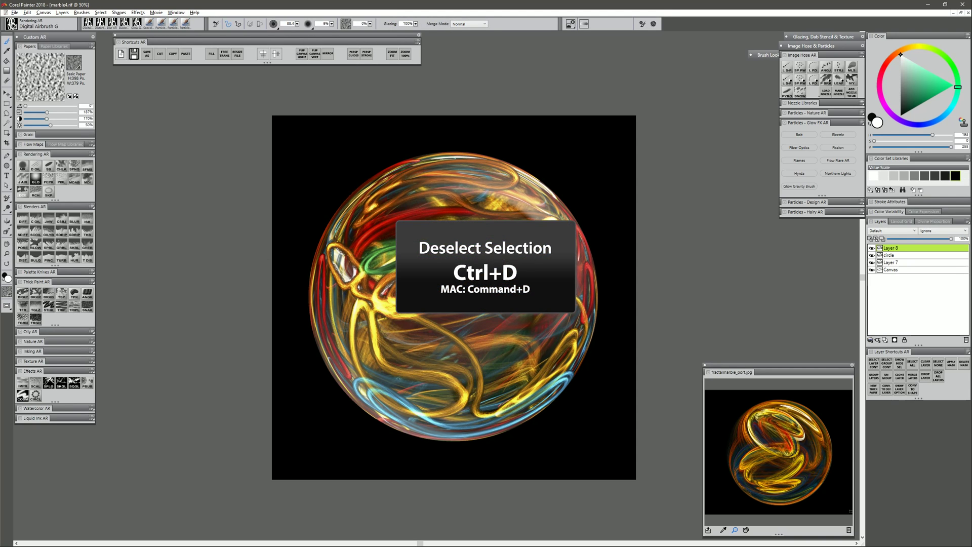
Select Layer 8, circle and Layer 7 together.
left_click(898, 262, "shift")
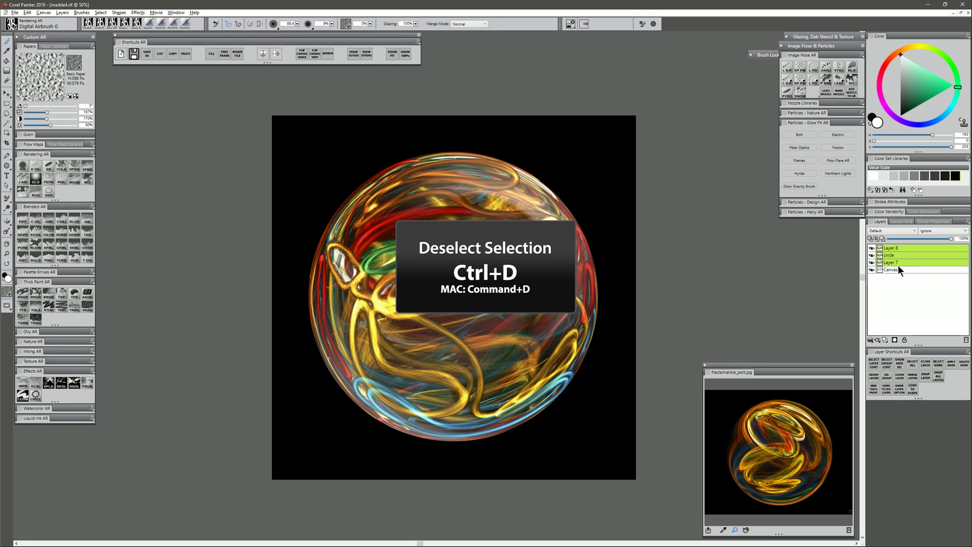